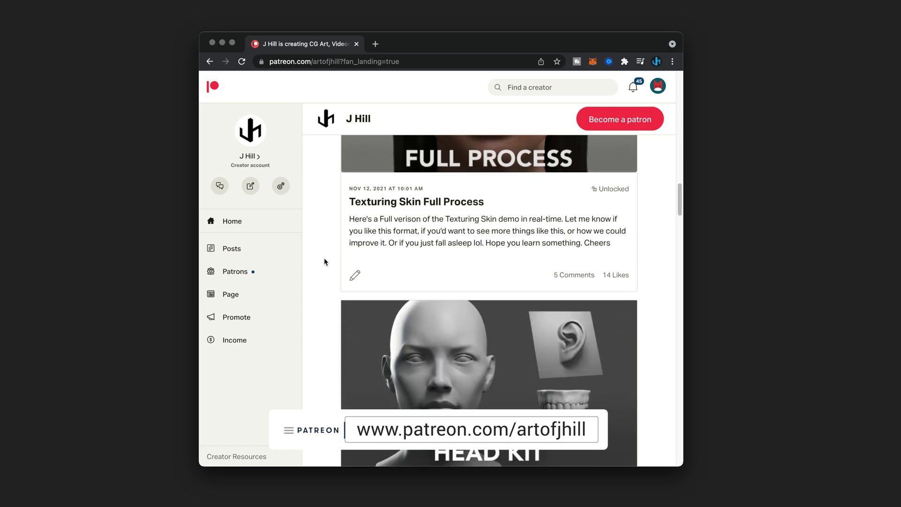
pyautogui.scroll(-9, 324, 261)
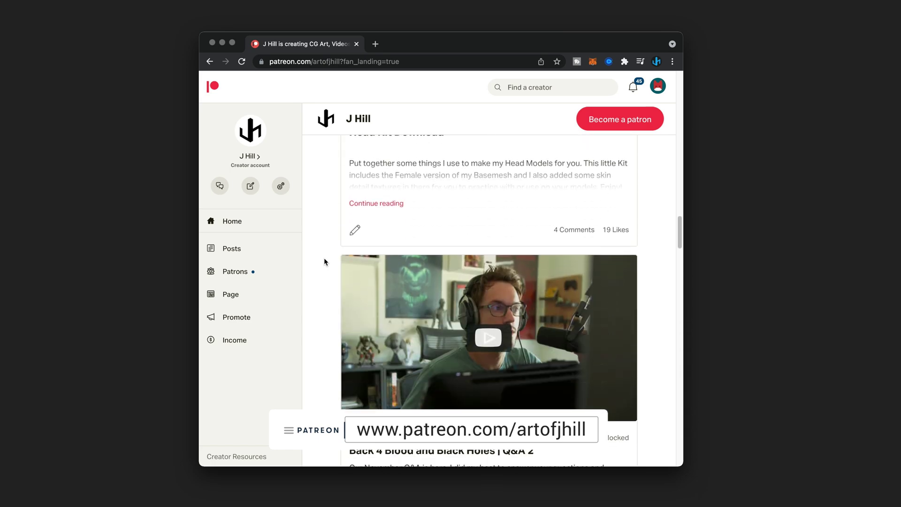
pyautogui.scroll(-3, 324, 262)
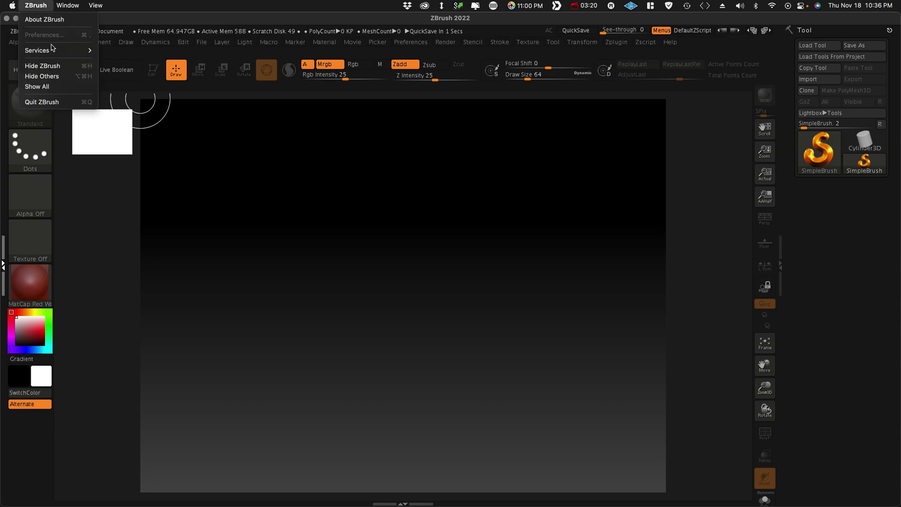
# Quit ZBrush before installing the custom setup files.
pyautogui.click(70, 101)
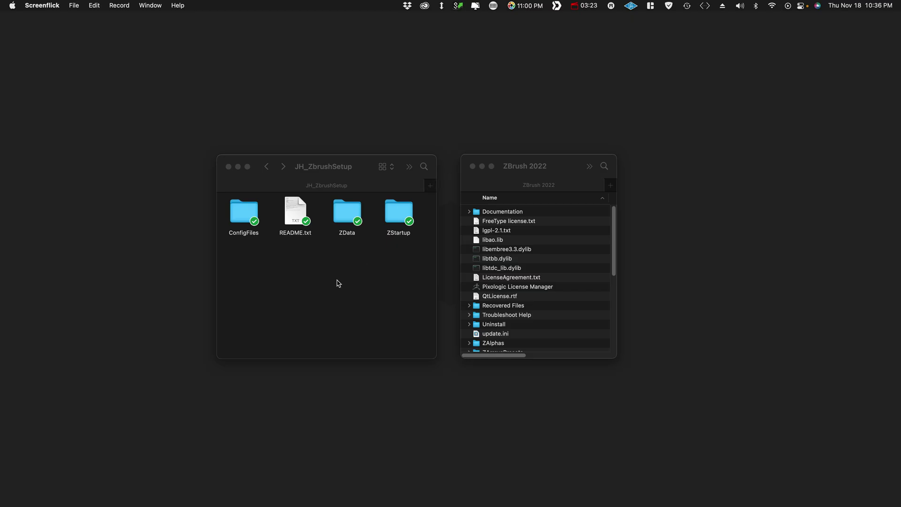
pyautogui.moveTo(407, 265); pyautogui.dragTo(209, 214)
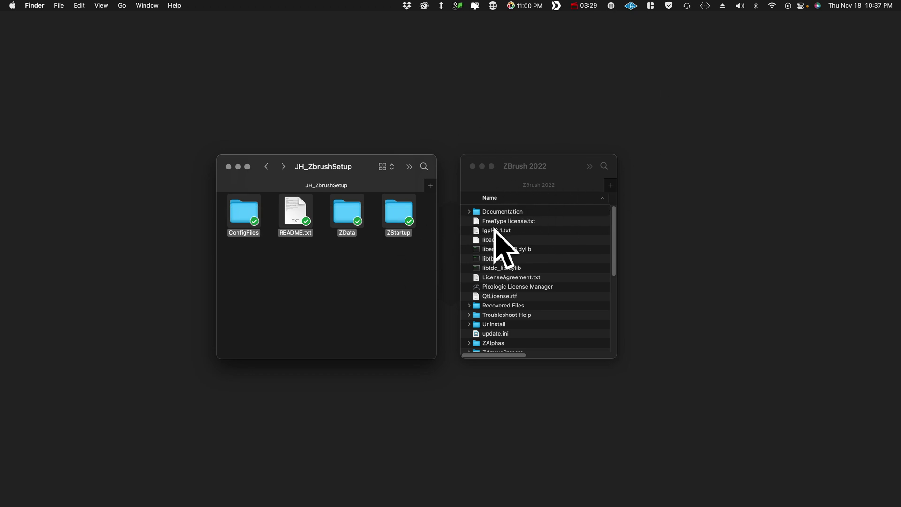
pyautogui.click(283, 291)
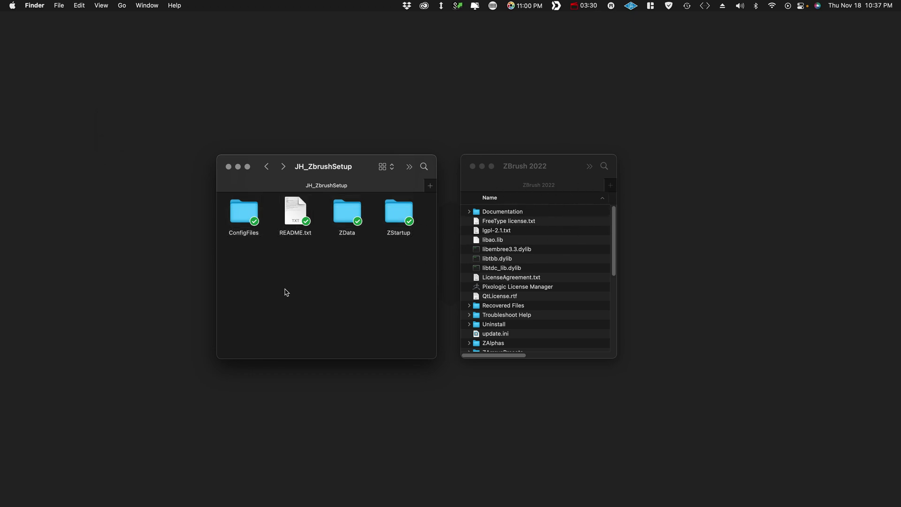
pyautogui.click(297, 205)
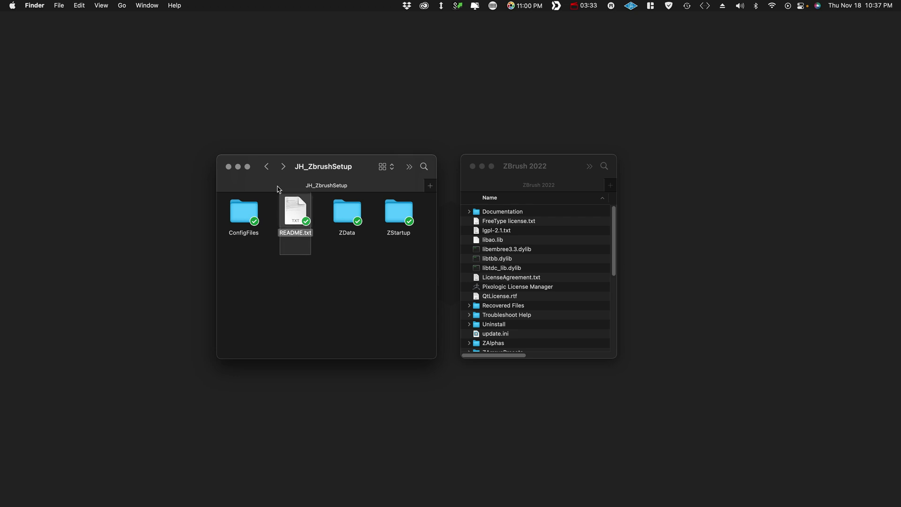
pyautogui.click(344, 292)
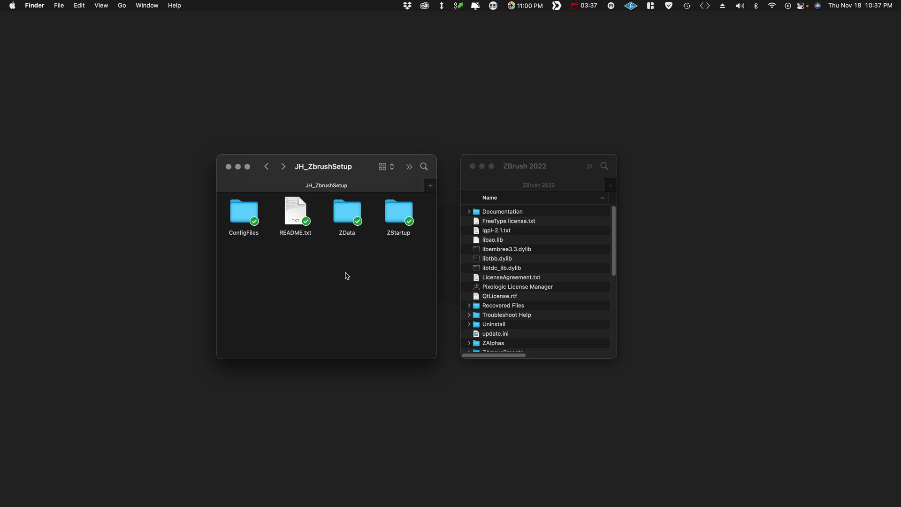
pyautogui.click(346, 210)
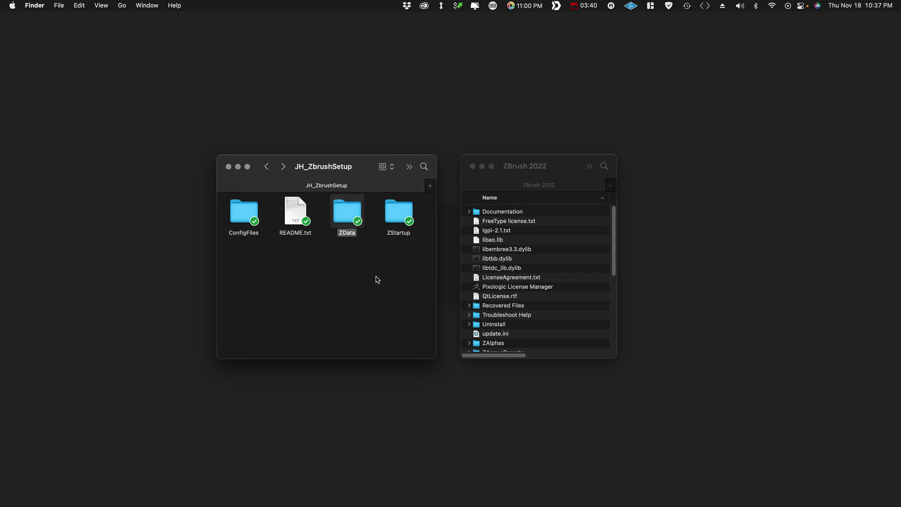
pyautogui.moveTo(353, 264); pyautogui.dragTo(412, 203)
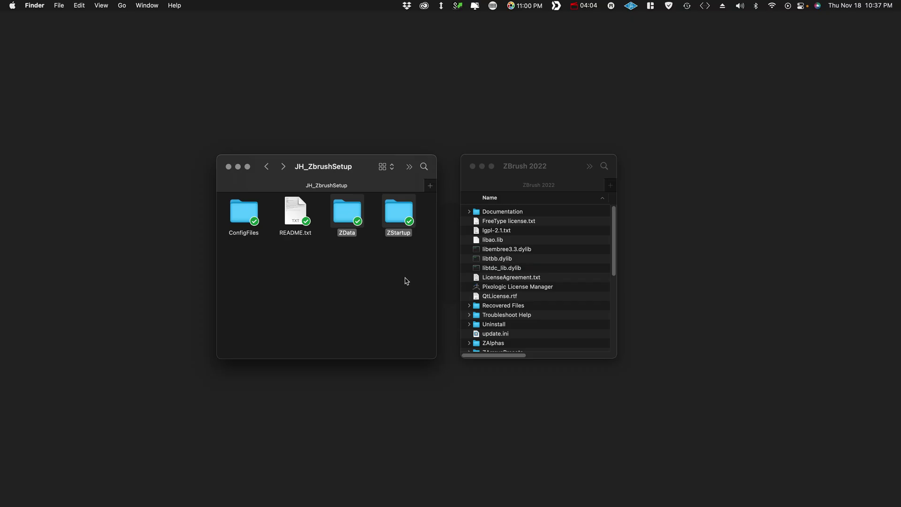
pyautogui.click(376, 280)
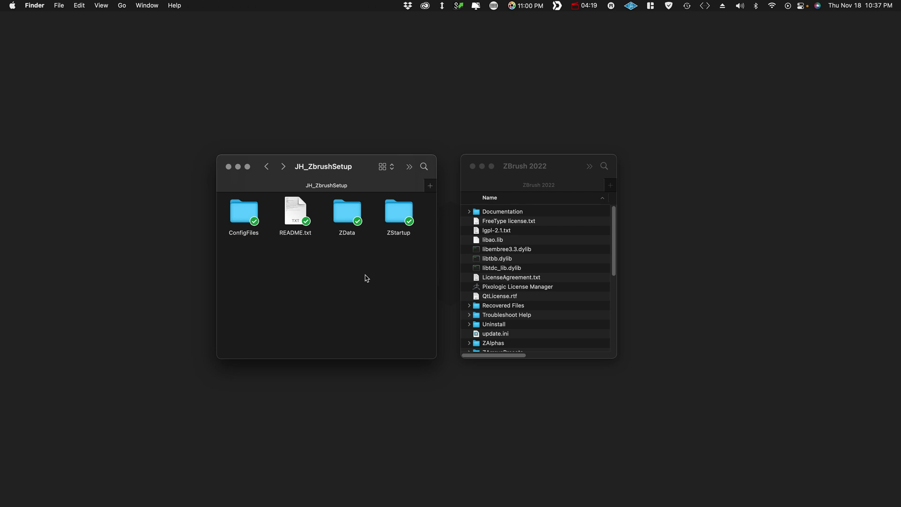
# Open the ZData folder of JH_ZbrushSetup and the matching ZData folder inside ZBrush 2022.
pyautogui.doubleClick(350, 211)
pyautogui.scroll(-3, 520, 301)
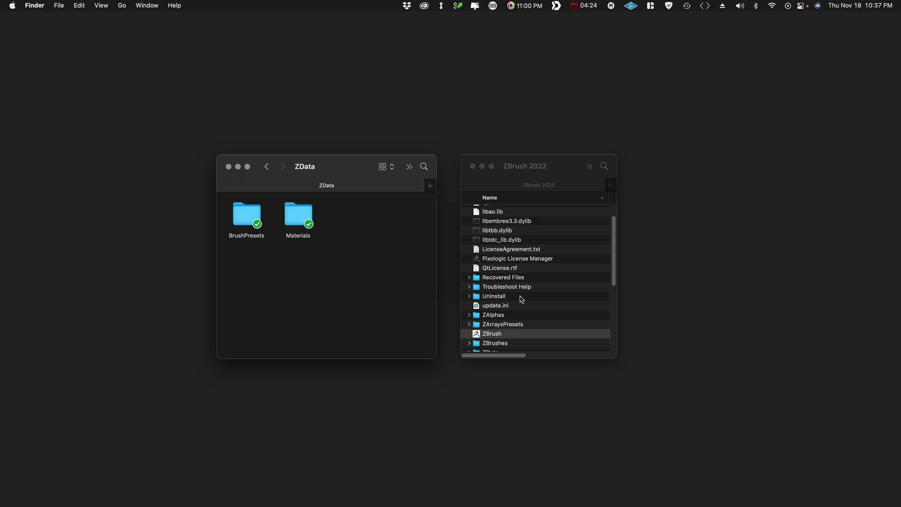
pyautogui.scroll(-5, 513, 249)
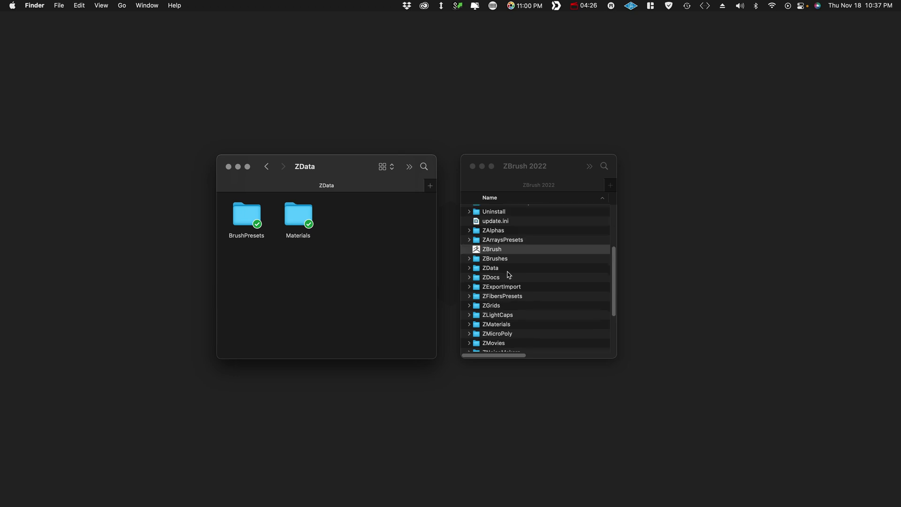
pyautogui.doubleClick(495, 270)
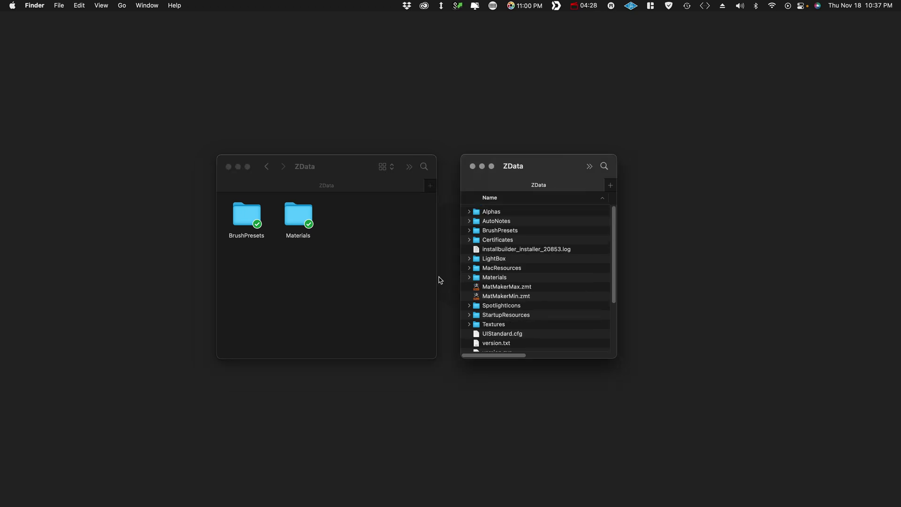
# Copy JH_FineLine.ZBP and JH_Standard.zbp from the setup's BrushPresets folder into ZBrush 2022's ZData BrushPresets folder and check them there.
pyautogui.doubleClick(264, 218)
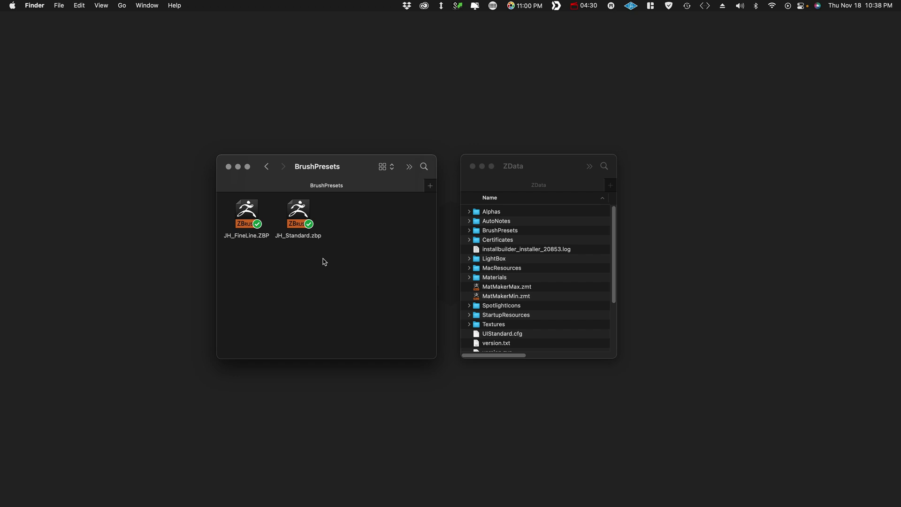
pyautogui.moveTo(322, 259); pyautogui.dragTo(263, 228)
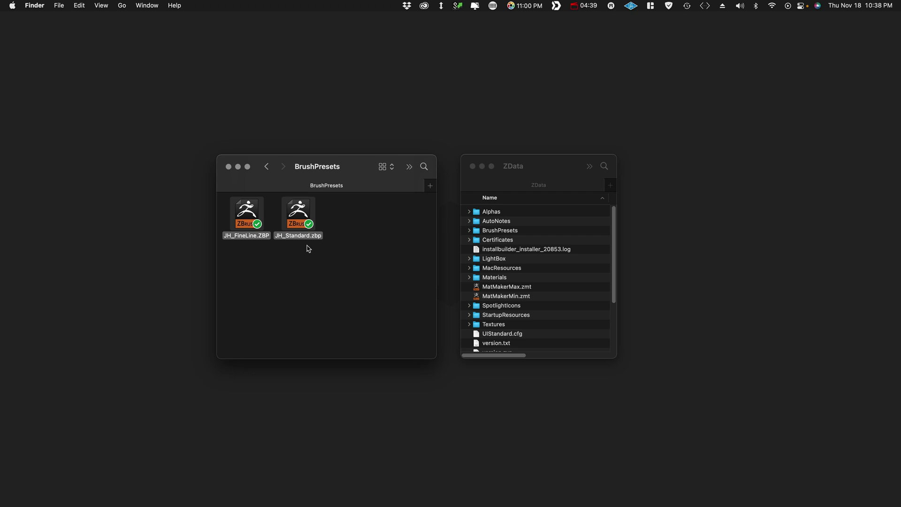
pyautogui.moveTo(307, 257); pyautogui.dragTo(225, 197)
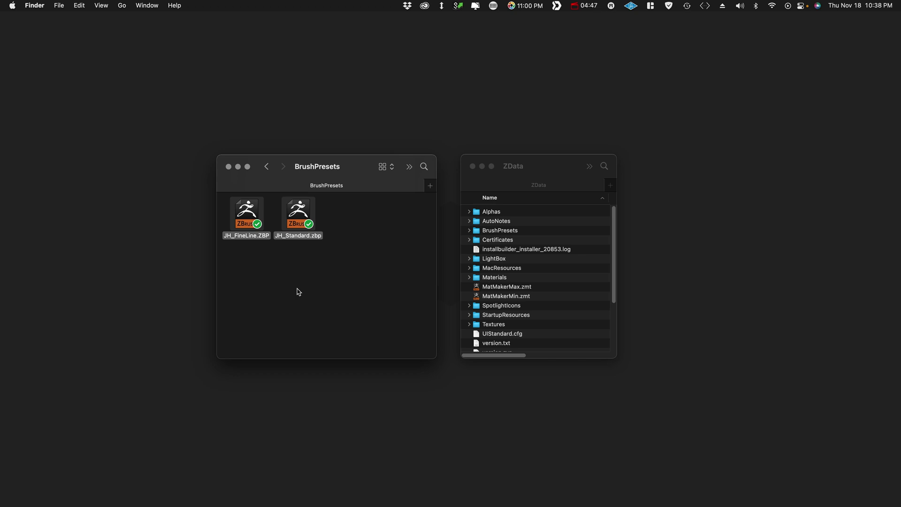
pyautogui.click(328, 278)
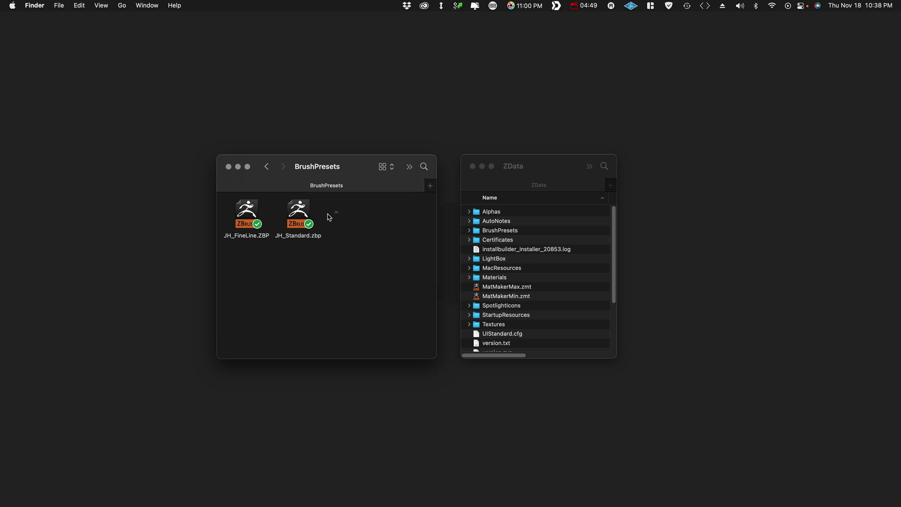
pyautogui.moveTo(329, 217); pyautogui.dragTo(308, 313)
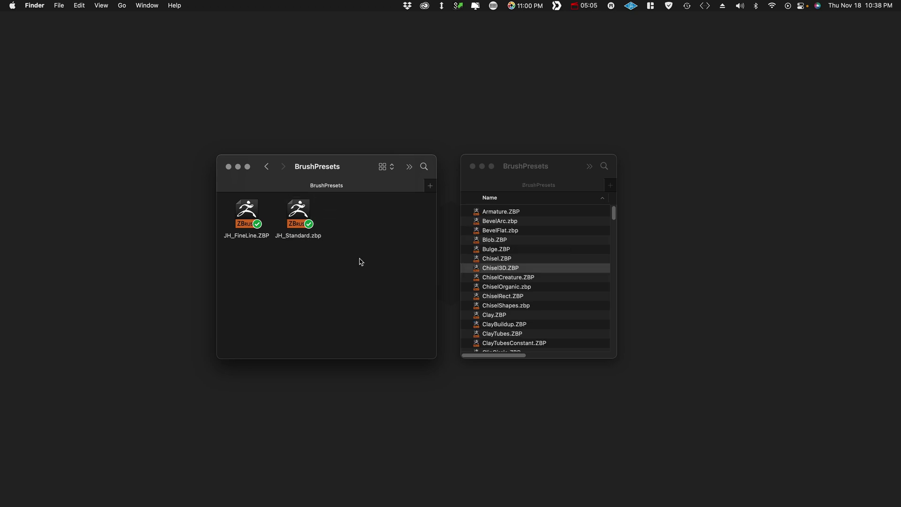
pyautogui.moveTo(359, 262); pyautogui.dragTo(221, 194)
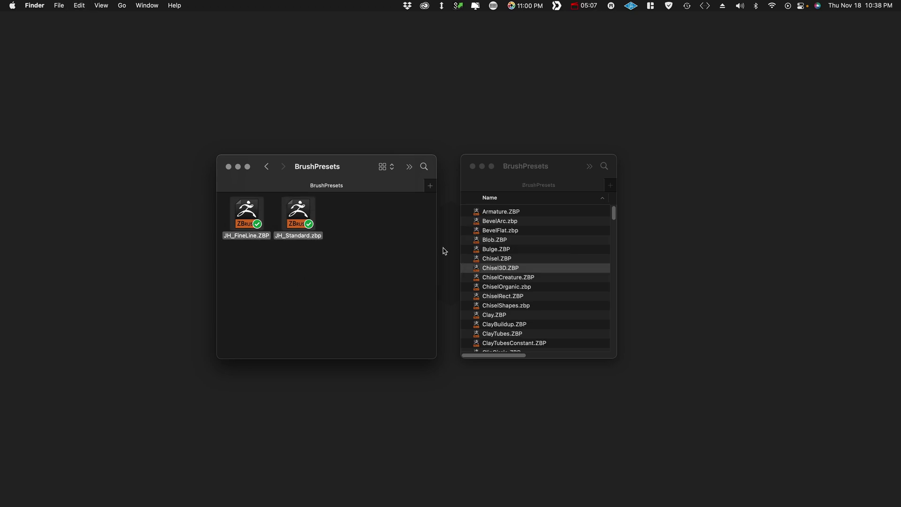
pyautogui.press('super+grave')
pyautogui.press('super+v')
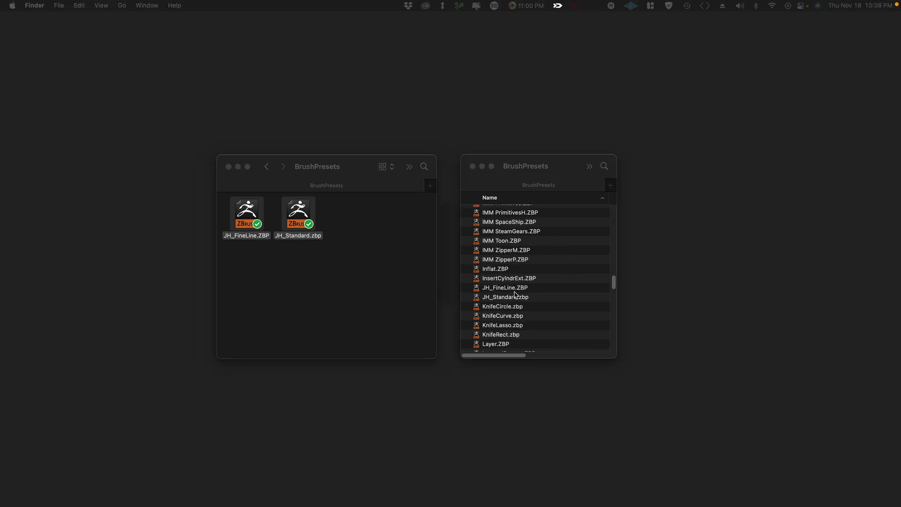
pyautogui.click(535, 298)
pyautogui.keyDown('shift'); pyautogui.click(531, 286); pyautogui.keyUp('shift')
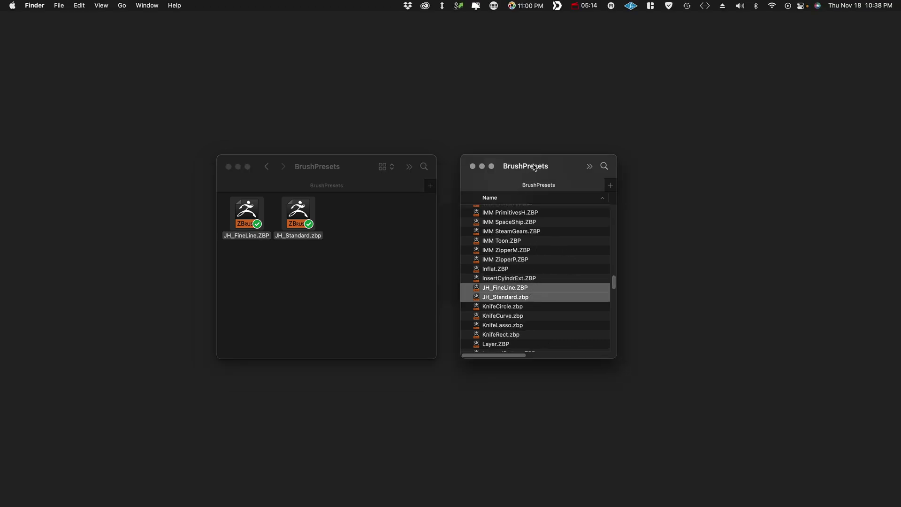
pyautogui.click(357, 201)
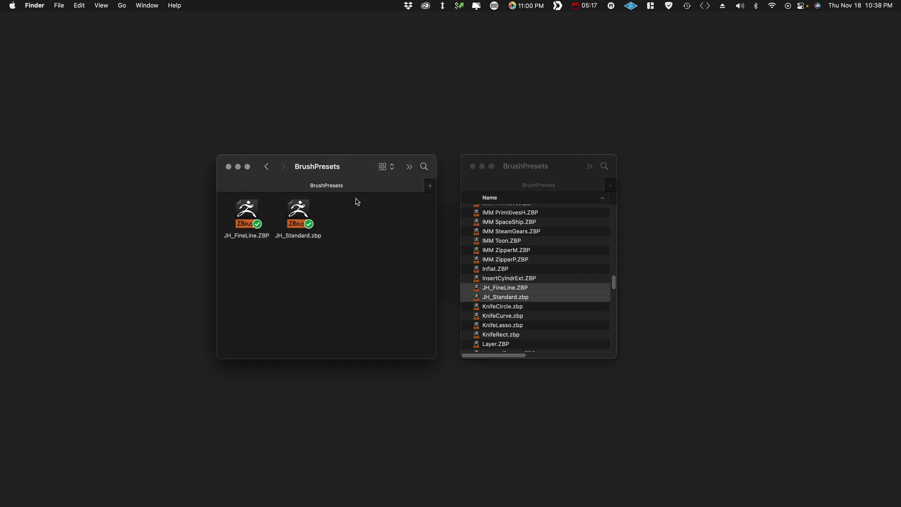
# Open the Startup folder within ZData's Materials folder, both in the setup files and in ZBrush 2022.
pyautogui.click(267, 167)
pyautogui.doubleClick(294, 208)
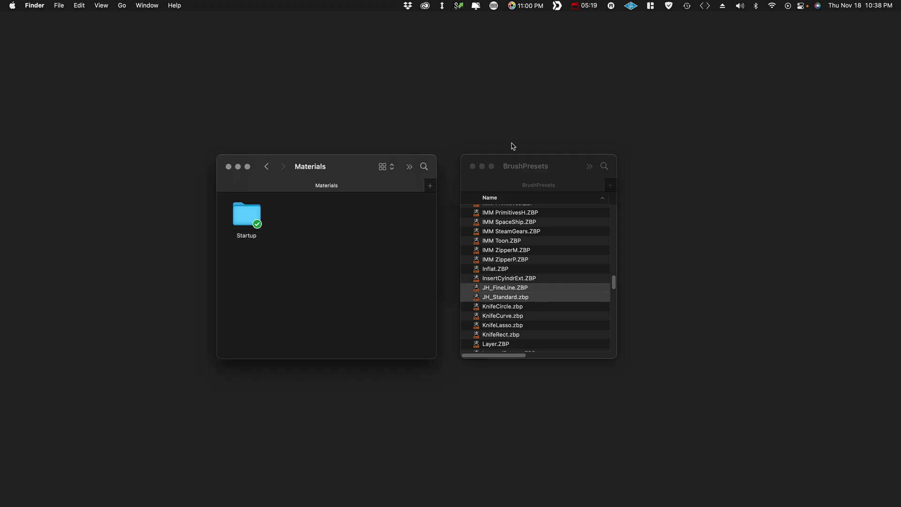
pyautogui.click(531, 297)
pyautogui.press('cmd+Up')
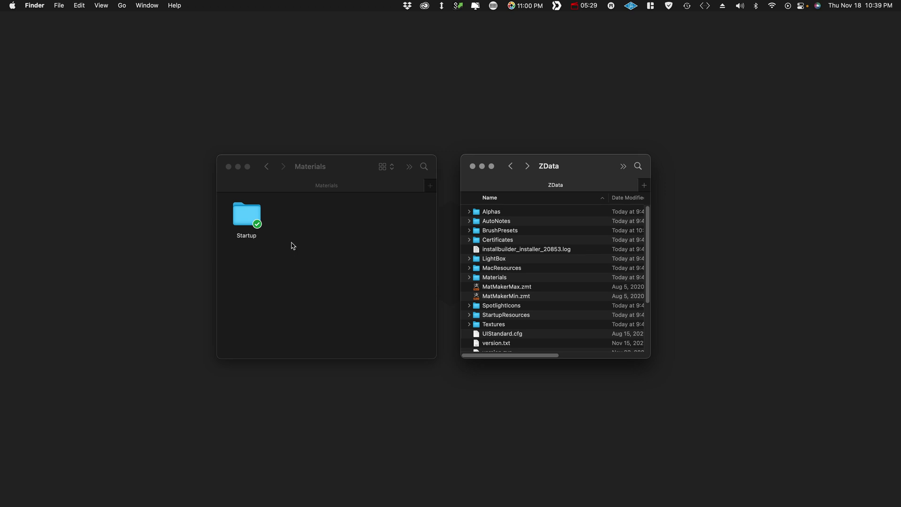
pyautogui.doubleClick(507, 277)
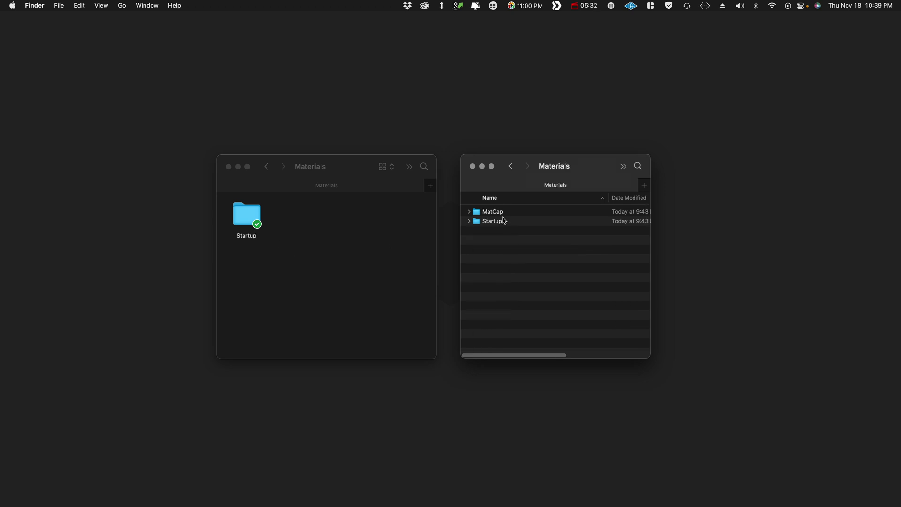
pyautogui.doubleClick(504, 220)
pyautogui.doubleClick(247, 214)
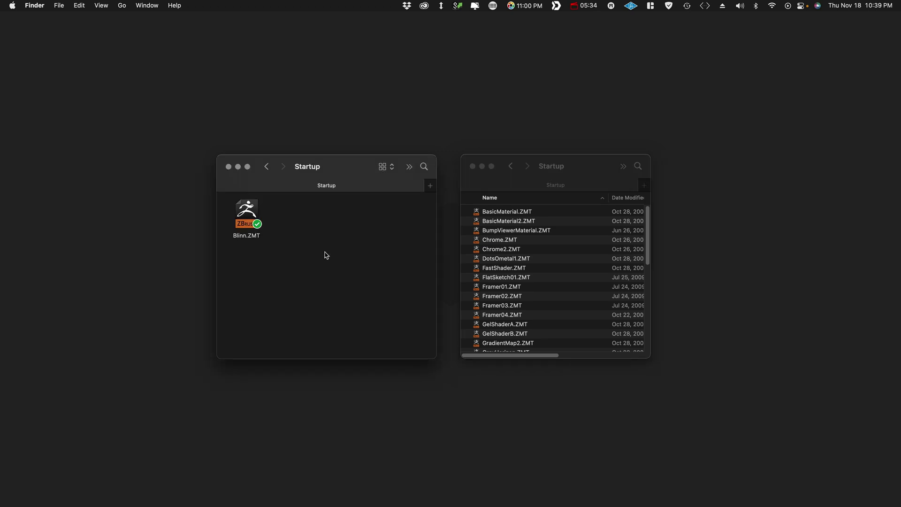
# Copy Blinn.ZMT from the setup's Startup materials folder into ZBrush 2022's Startup materials folder.
pyautogui.click(238, 205)
pyautogui.press('cmd+c')
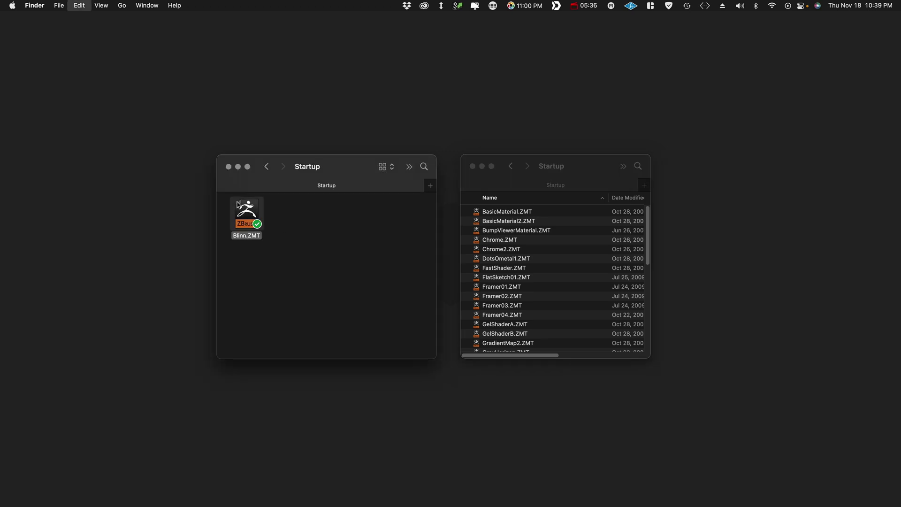
pyautogui.click(506, 259)
pyautogui.press('cmd+v')
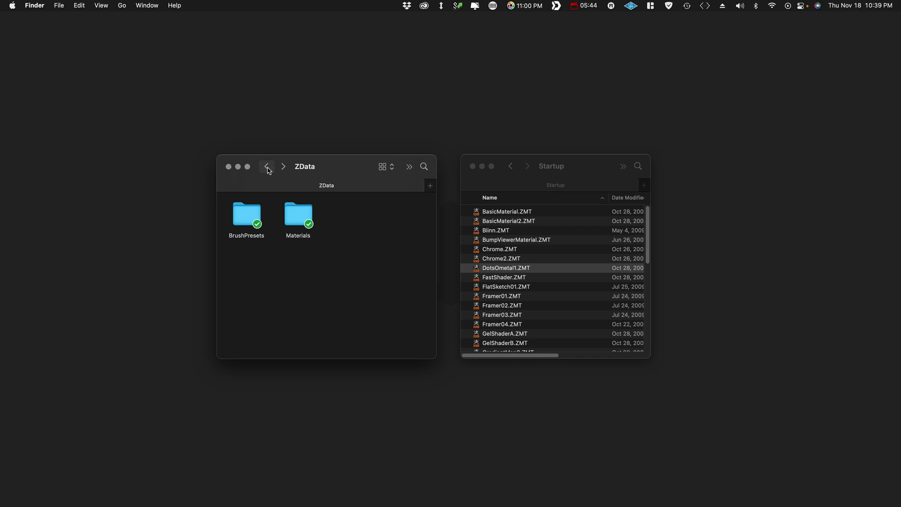
# Open the ZStartup folder of the setup files and the matching ZStartup folder in ZBrush 2022.
pyautogui.click(268, 168)
pyautogui.doubleClick(388, 212)
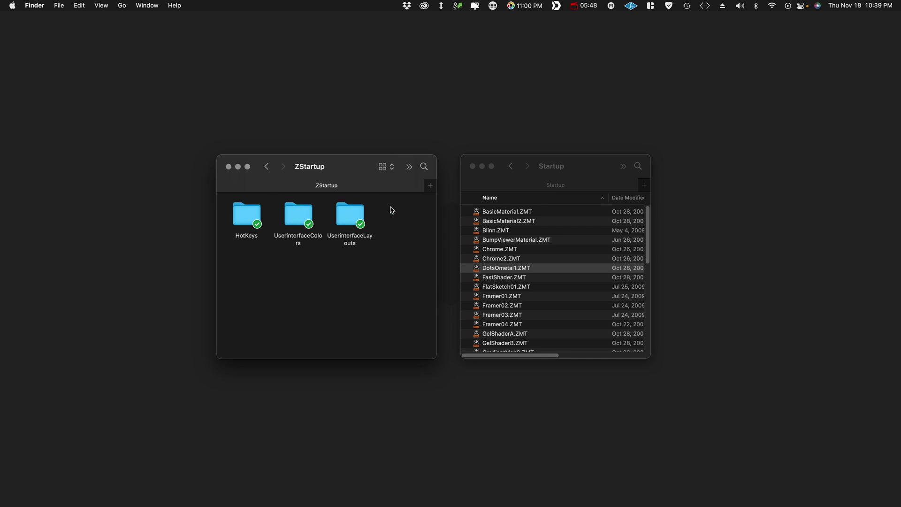
pyautogui.click(512, 167)
pyautogui.click(511, 167)
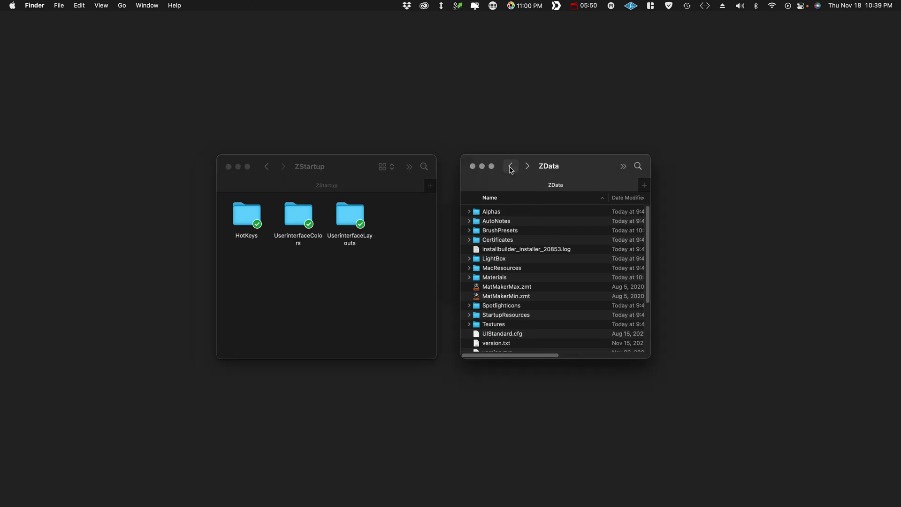
pyautogui.click(510, 167)
pyautogui.scroll(-5, 515, 264)
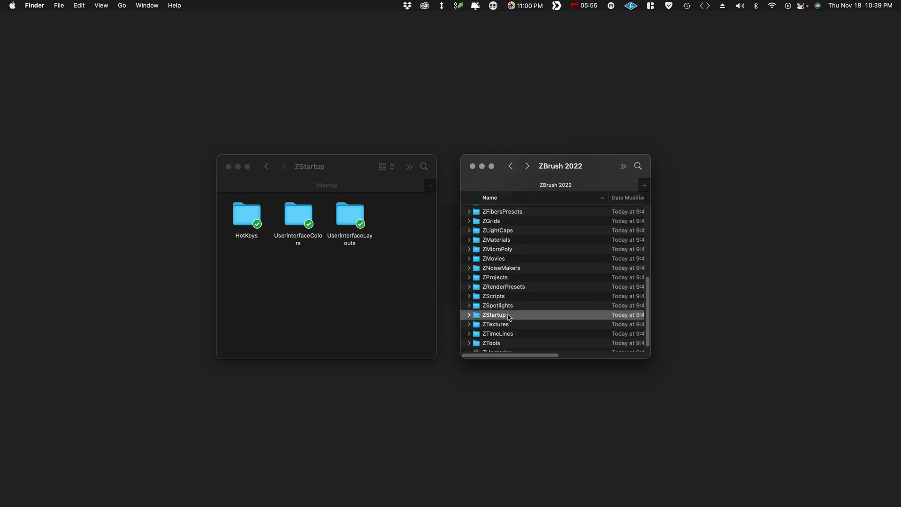
pyautogui.doubleClick(509, 315)
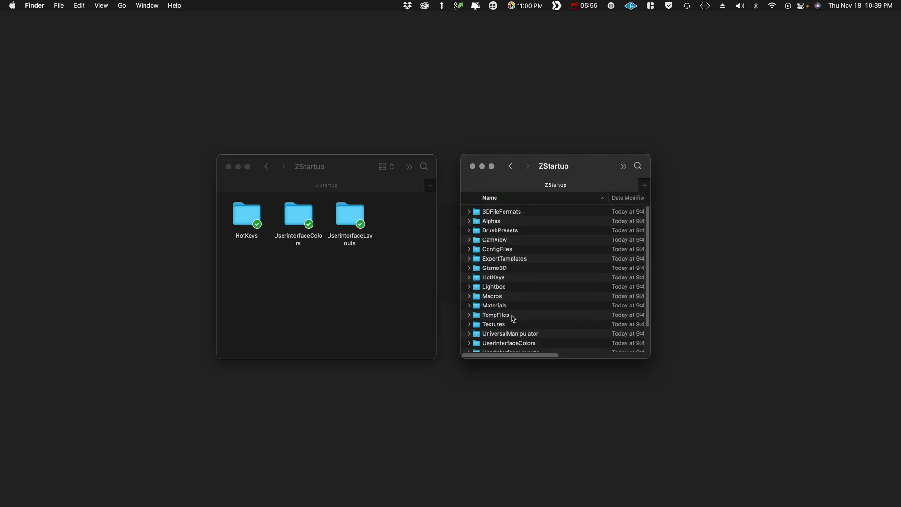
# Replace StartupHotkeys.TXT in ZBrush 2022's ZStartup HotKeys folder with the setup's version and preview the file's contents.
pyautogui.doubleClick(244, 217)
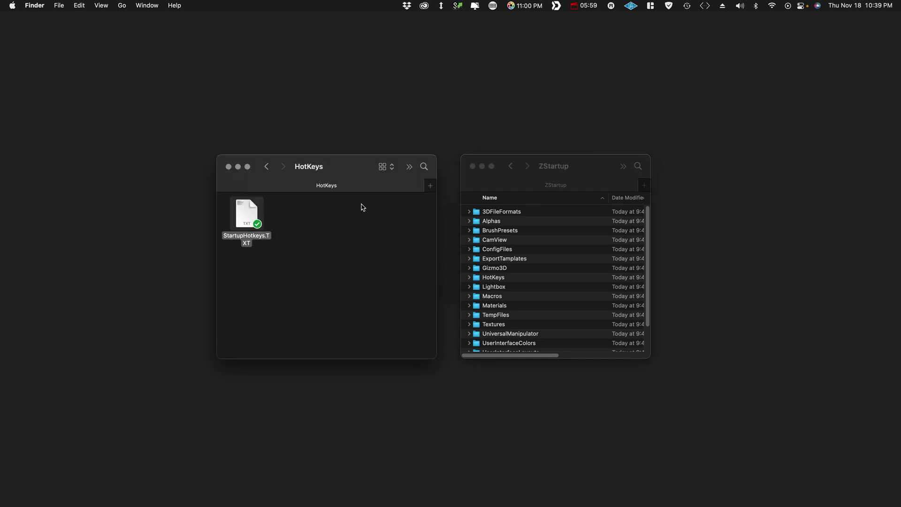
pyautogui.doubleClick(520, 279)
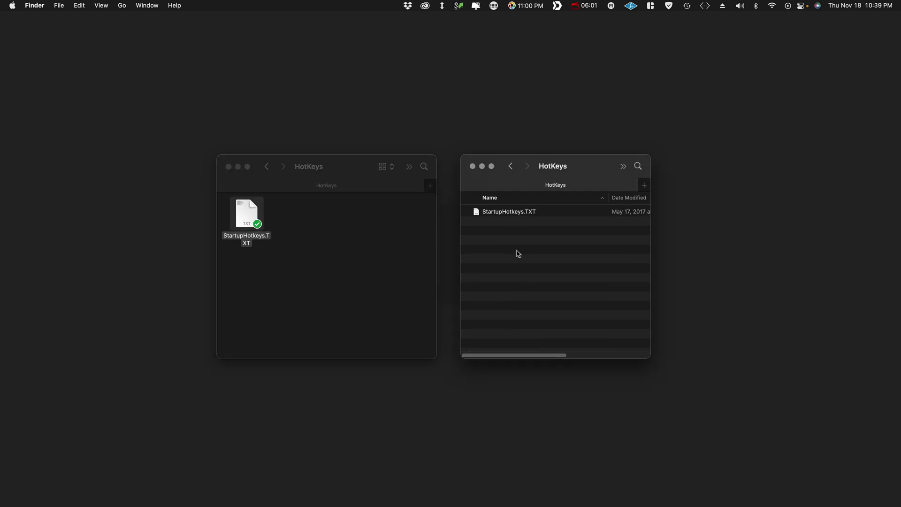
pyautogui.moveTo(518, 254); pyautogui.dragTo(516, 249)
pyautogui.click(489, 154)
pyautogui.press('space')
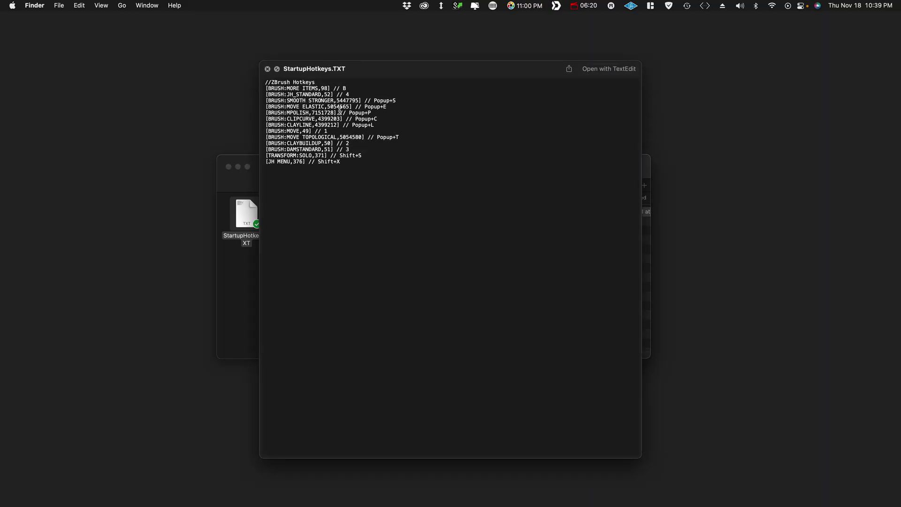
# Close the hotkeys preview and open the UserInterfaceColors folder in both the setup files and ZBrush 2022's ZStartup folder.
pyautogui.click(268, 69)
pyautogui.click(277, 170)
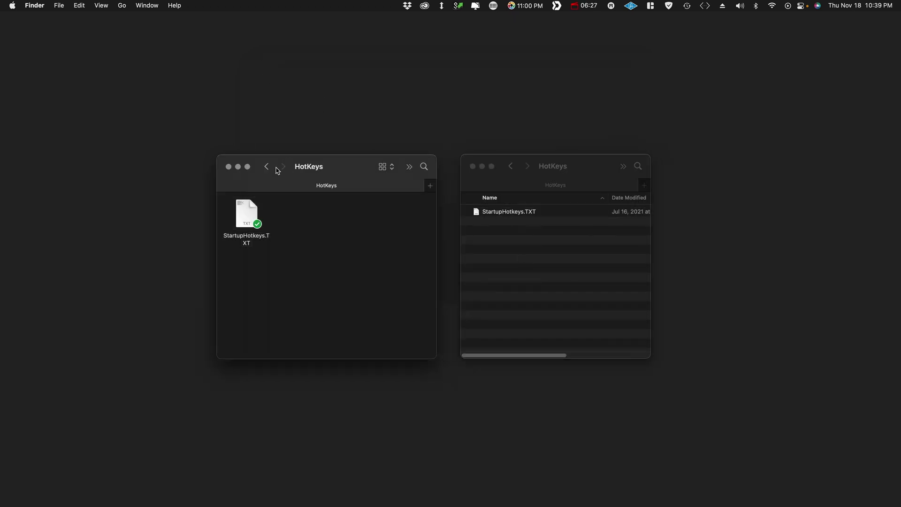
pyautogui.click(270, 170)
pyautogui.doubleClick(296, 212)
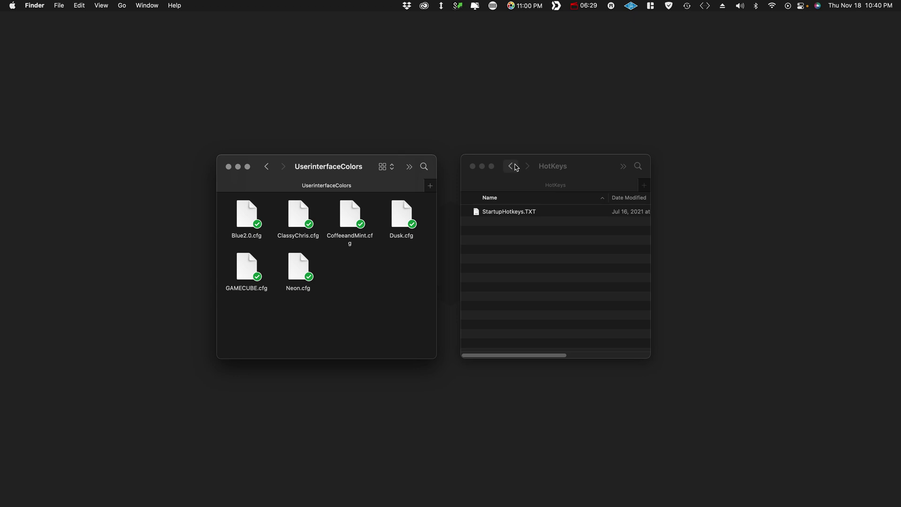
pyautogui.click(508, 167)
pyautogui.click(509, 166)
pyautogui.click(509, 166)
pyautogui.click(527, 166)
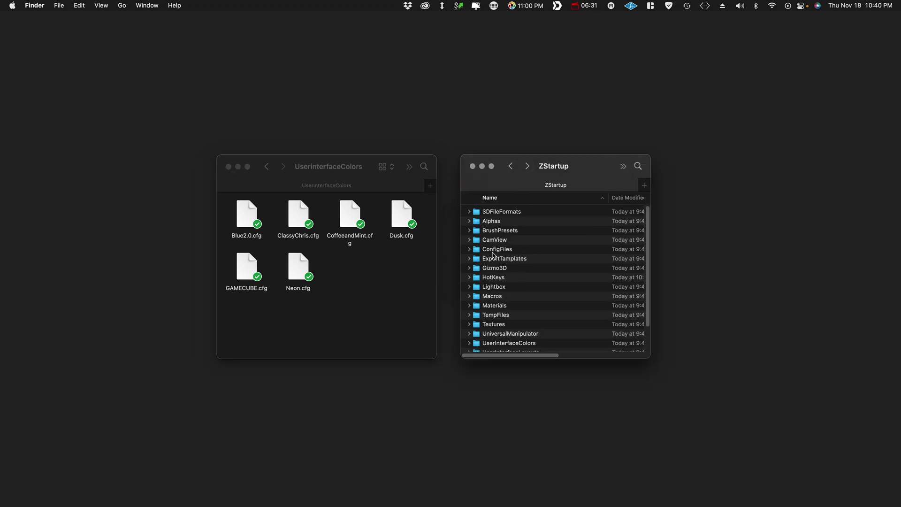
pyautogui.scroll(-3, 502, 318)
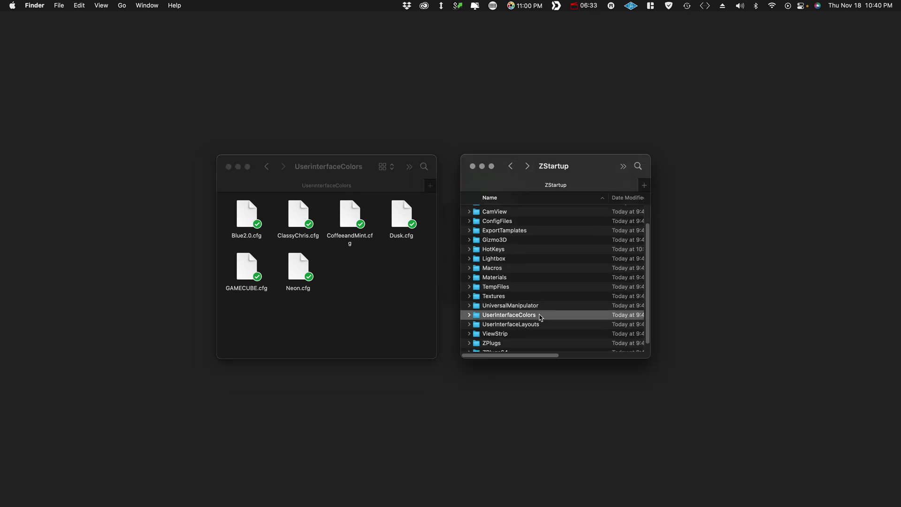
pyautogui.doubleClick(539, 315)
# Copy all six color .cfg files from the setup's UserinterfaceColors folder into ZBrush 2022's UserInterfaceColors folder.
pyautogui.moveTo(415, 290); pyautogui.dragTo(224, 194)
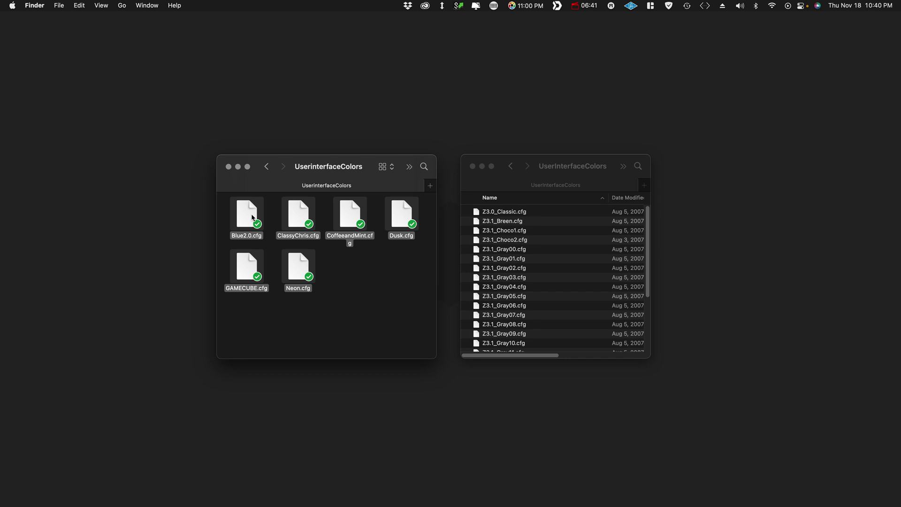
pyautogui.click(316, 226)
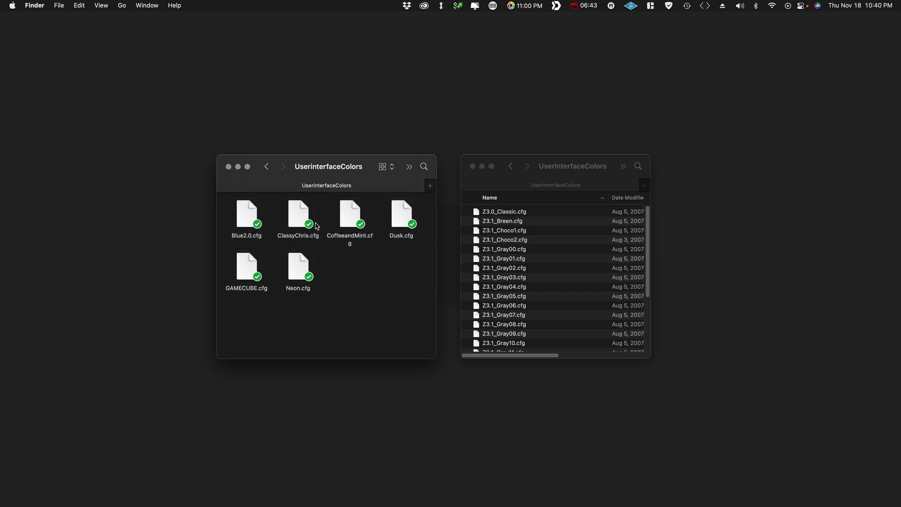
pyautogui.moveTo(399, 284); pyautogui.dragTo(237, 202)
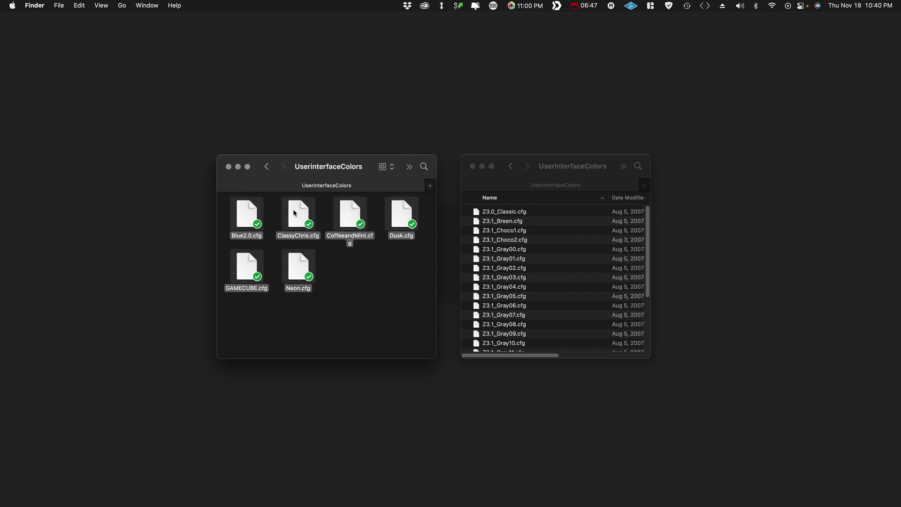
pyautogui.moveTo(294, 212); pyautogui.dragTo(548, 247)
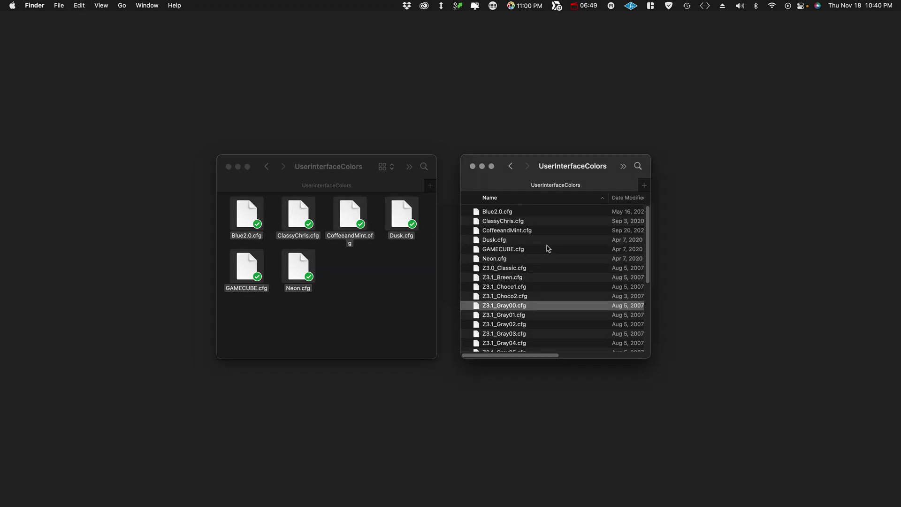
# Open the UserInterfaceLayouts folder in both the setup files and ZBrush 2022's ZStartup folder.
pyautogui.click(266, 167)
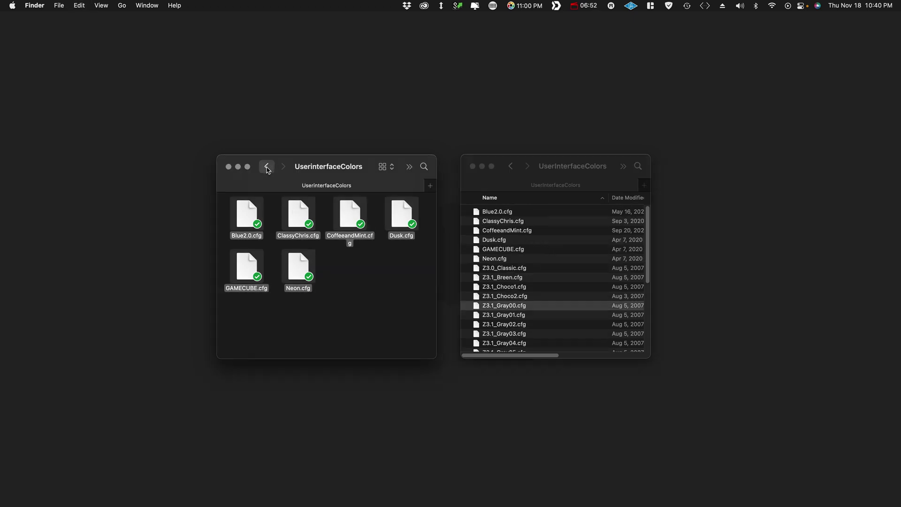
pyautogui.doubleClick(349, 216)
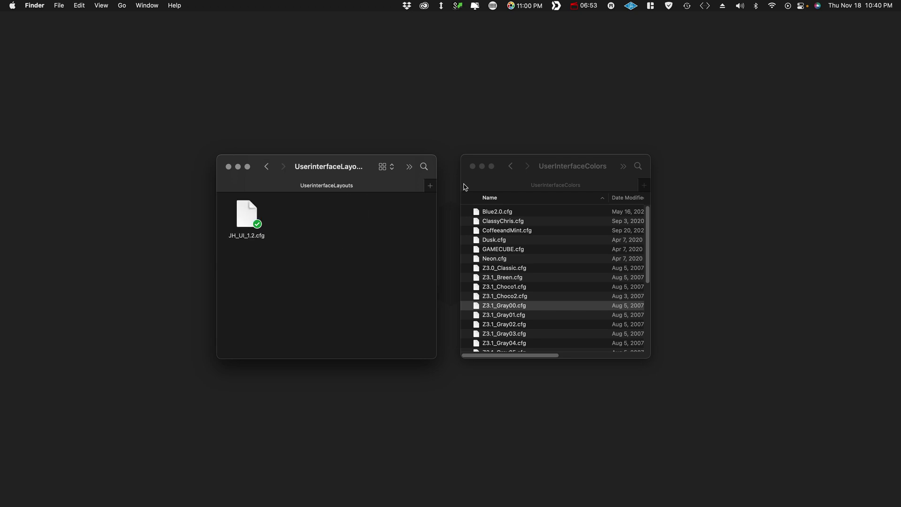
pyautogui.click(511, 166)
pyautogui.doubleClick(523, 329)
pyautogui.click(352, 250)
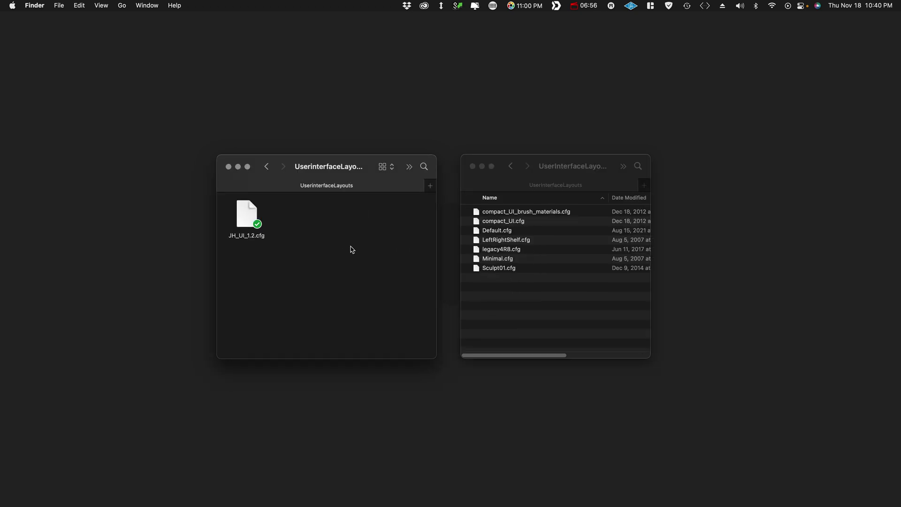
# Copy JH_UI_1.2.cfg from the setup's layouts folder into ZBrush 2022's UserInterfaceLayouts folder.
pyautogui.click(244, 207)
pyautogui.click(530, 298)
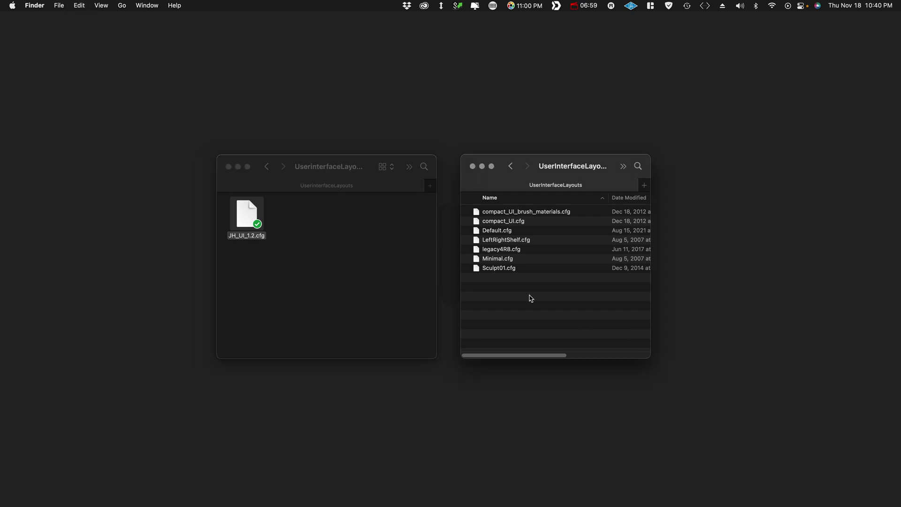
pyautogui.press('super+v')
pyautogui.click(503, 241)
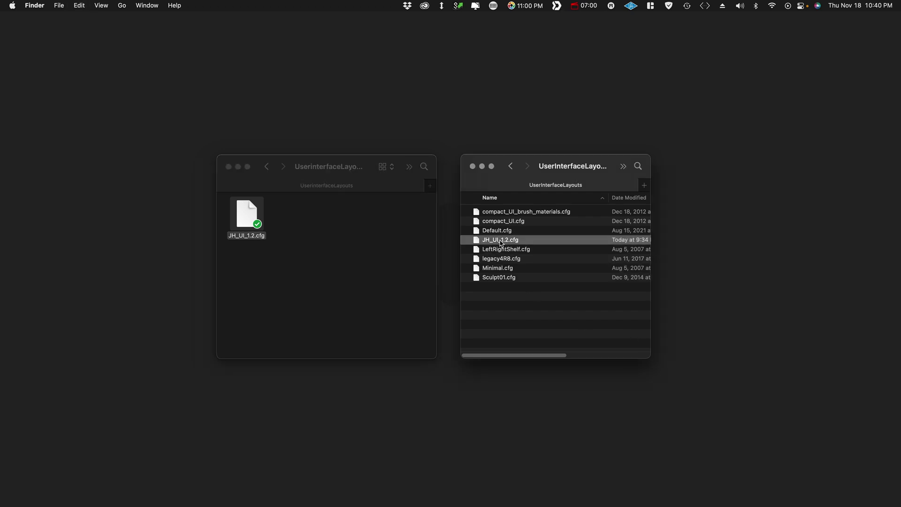
# Launch ZBrush from the main ZBrush 2022 folder and hide LightBox.
pyautogui.press('super+[')
pyautogui.scroll(-5, 522, 291)
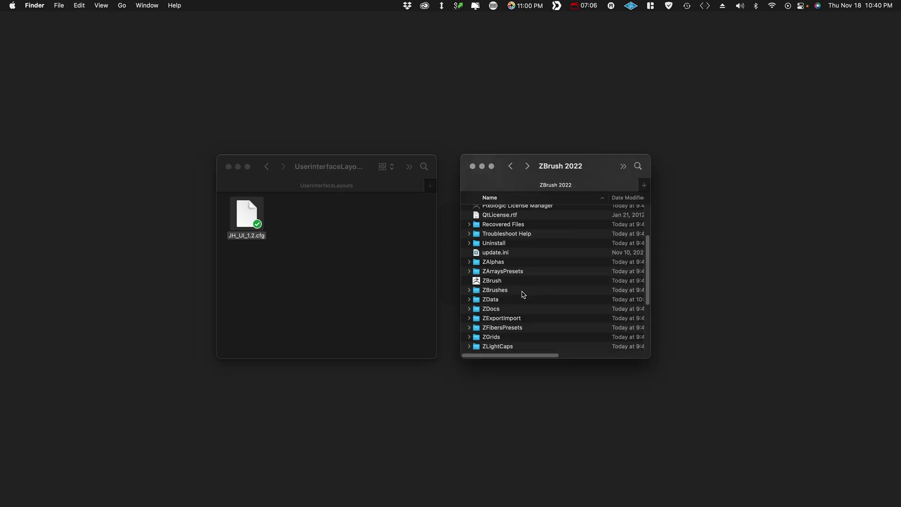
pyautogui.doubleClick(509, 281)
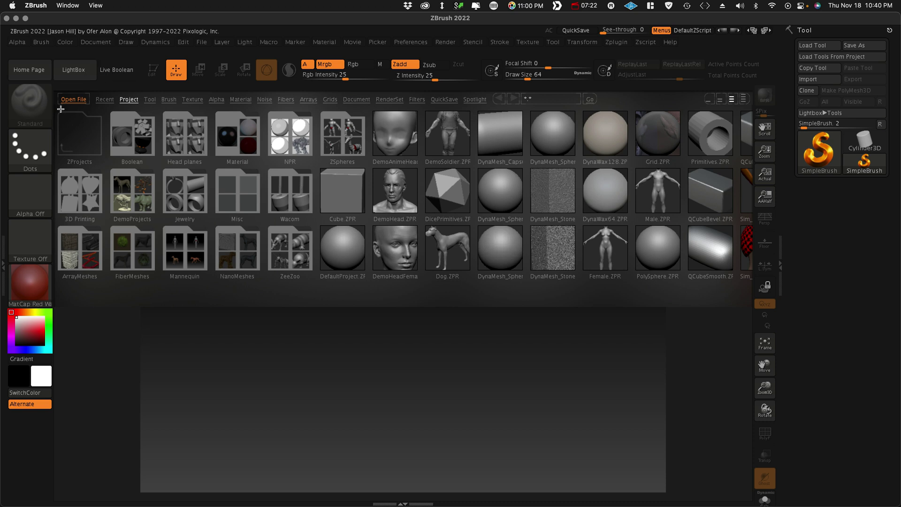
pyautogui.click(75, 70)
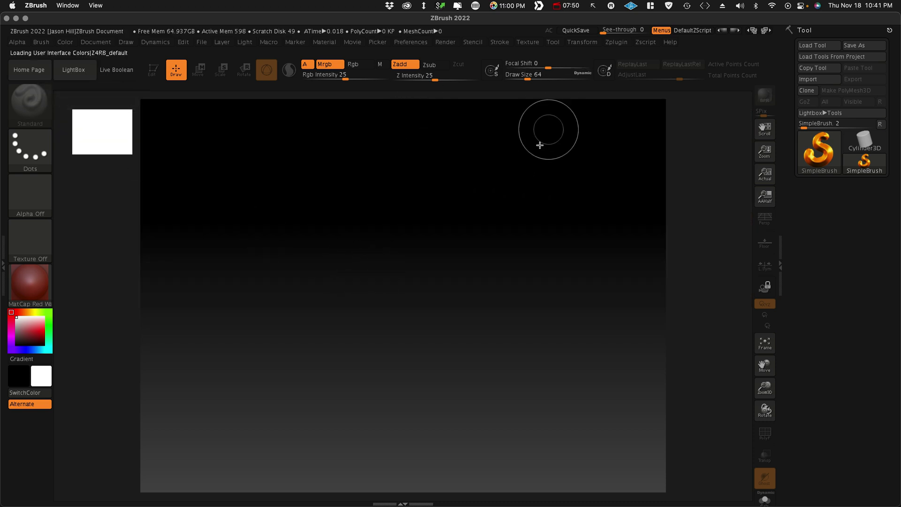
# Load the Blue2.0 interface colors and cycle through the interface layouts to the custom JH layout.
pyautogui.click(736, 30)
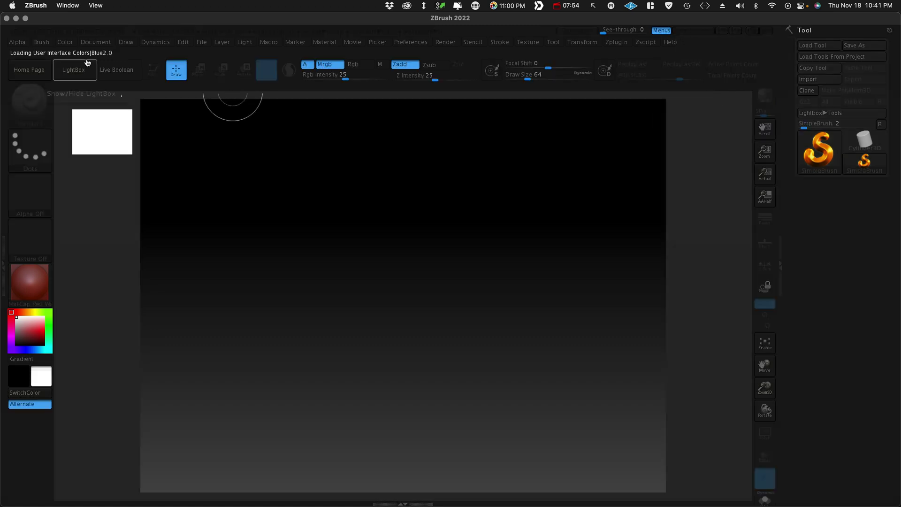
pyautogui.moveTo(115, 41)
pyautogui.mouseDown()
pyautogui.moveTo(30, 75)
pyautogui.moveTo(84, 29)
pyautogui.mouseUp()
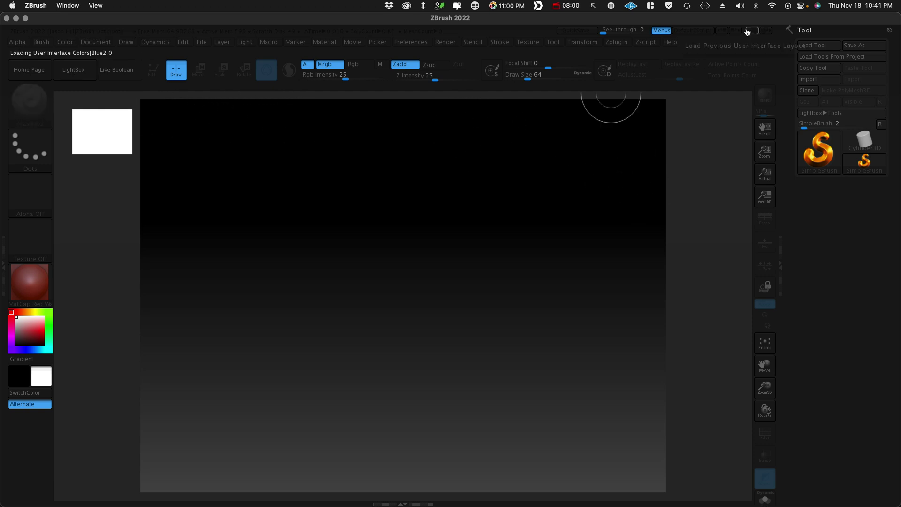
pyautogui.click(764, 32)
pyautogui.click(764, 31)
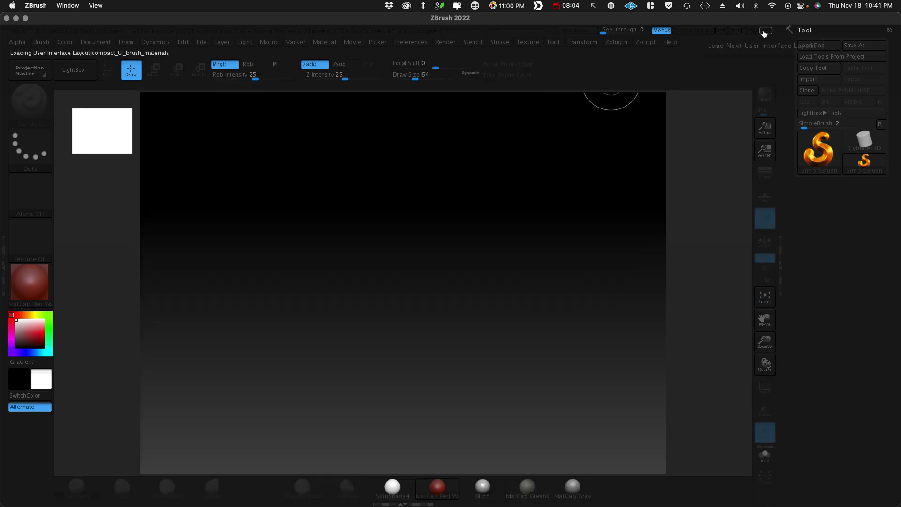
pyautogui.click(764, 33)
pyautogui.click(764, 32)
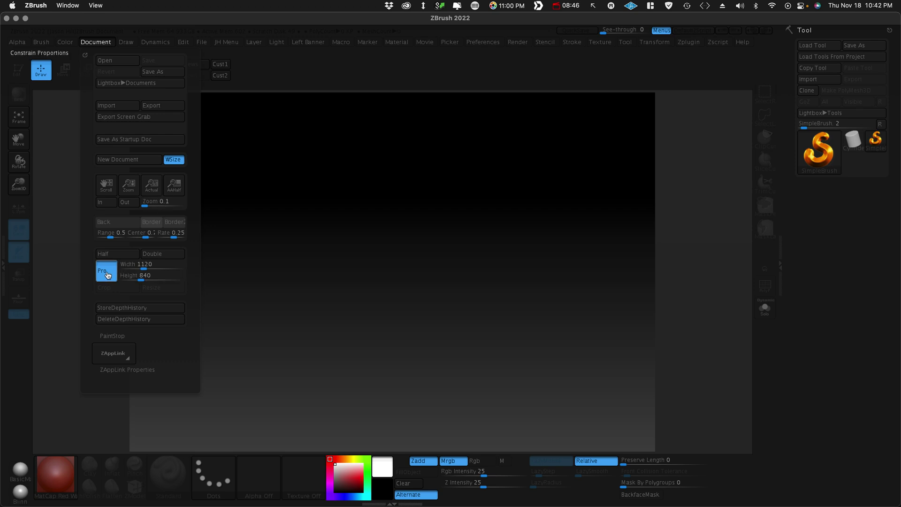
# Turn off the document's Pro proportion constraint and resize the document to 1920 by 1080.
pyautogui.click(107, 275)
pyautogui.click(153, 265)
pyautogui.write('1920')
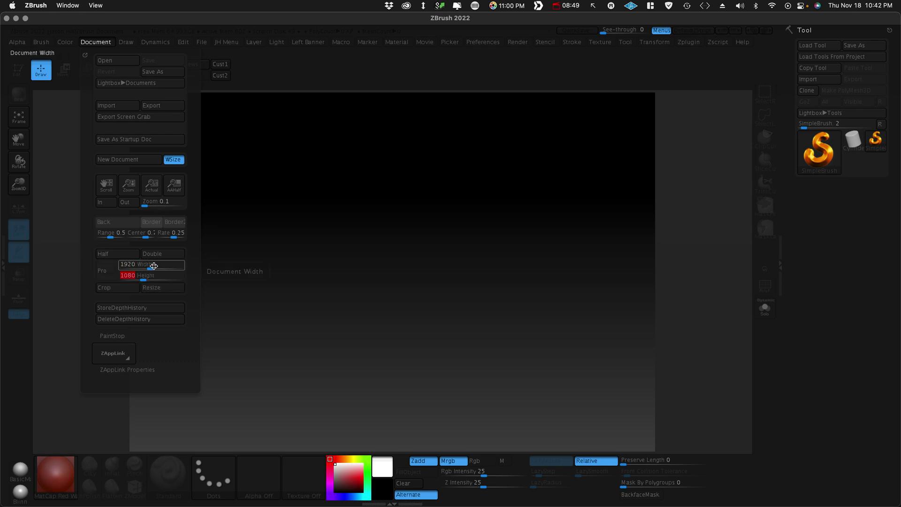
pyautogui.press('Return')
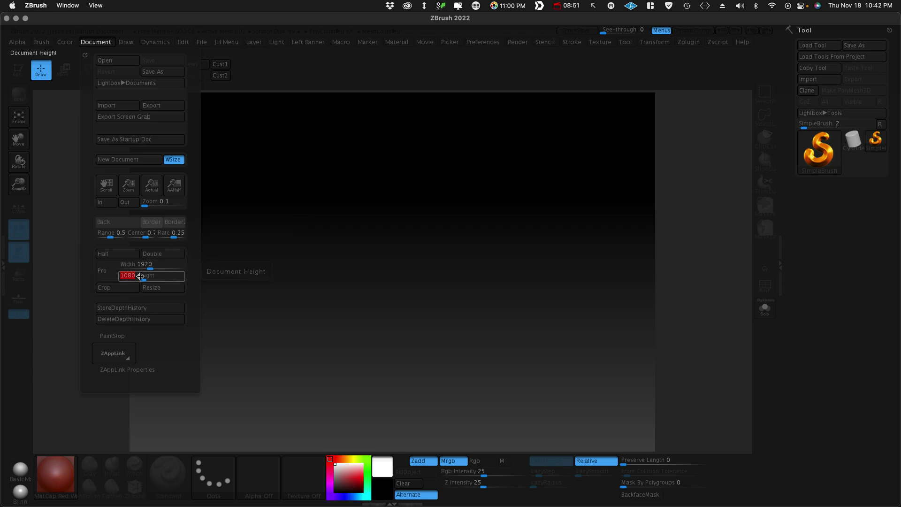
pyautogui.click(168, 290)
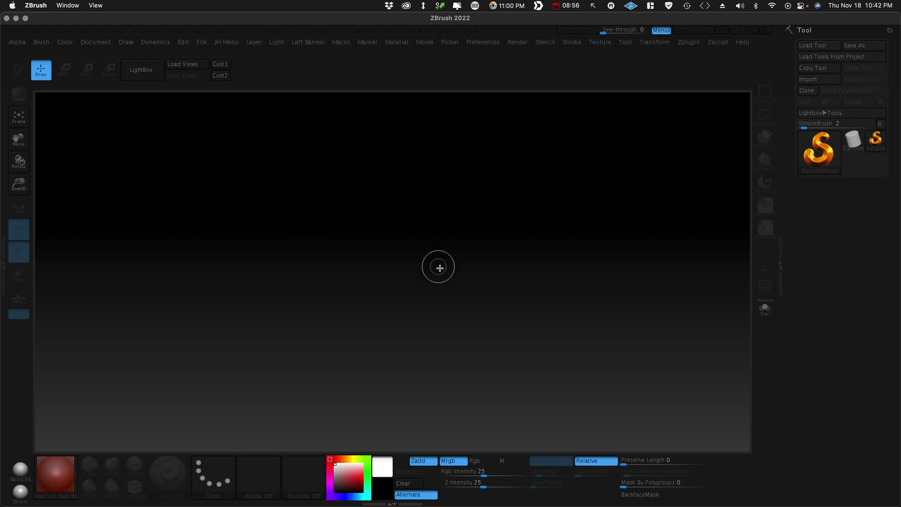
# Toggle the interface shelves off and back on to check how the resized canvas fills the workspace.
pyautogui.press('Tab')
pyautogui.press('Tab')
pyautogui.press('Tab')
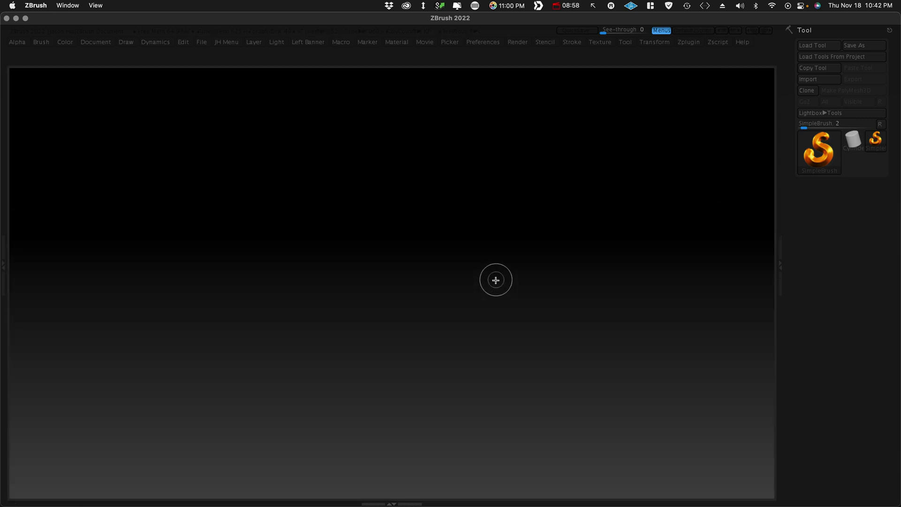
pyautogui.press('Tab')
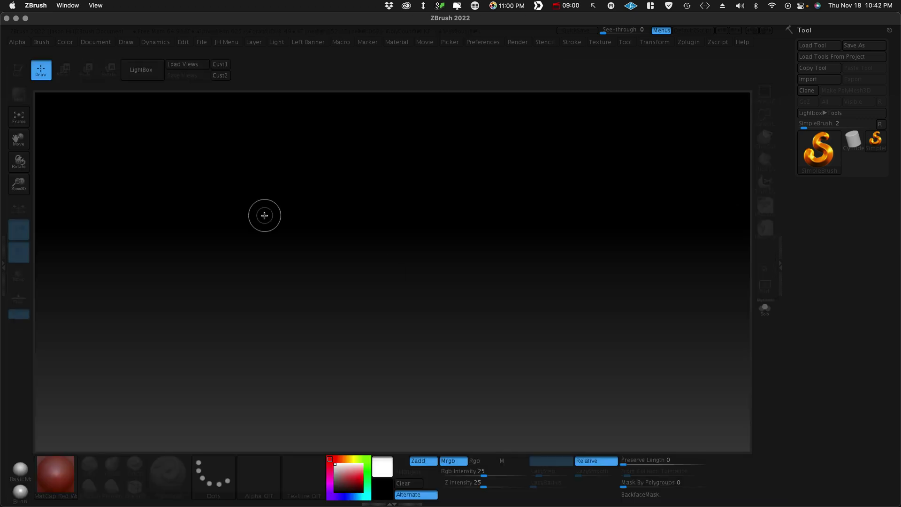
# Set the document background's gradient Range to 0 for a flat canvas color.
pyautogui.click(96, 41)
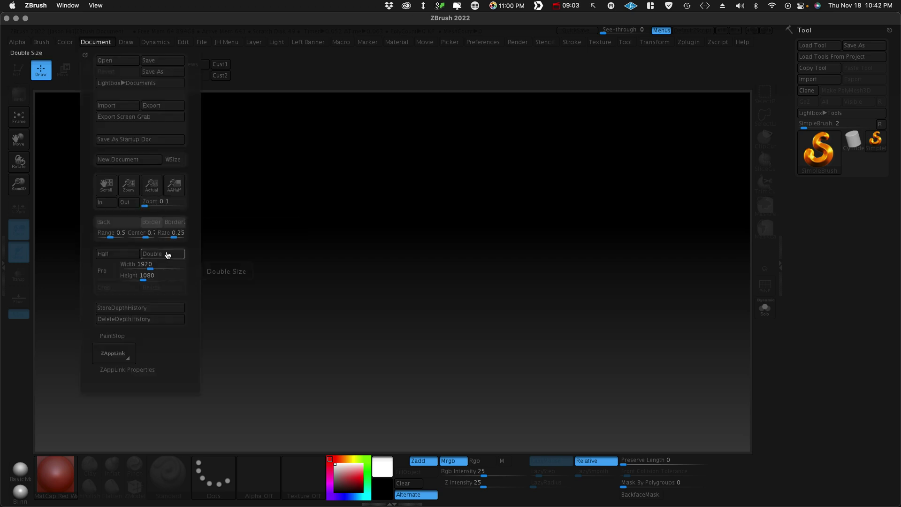
pyautogui.moveTo(111, 235); pyautogui.dragTo(95, 237)
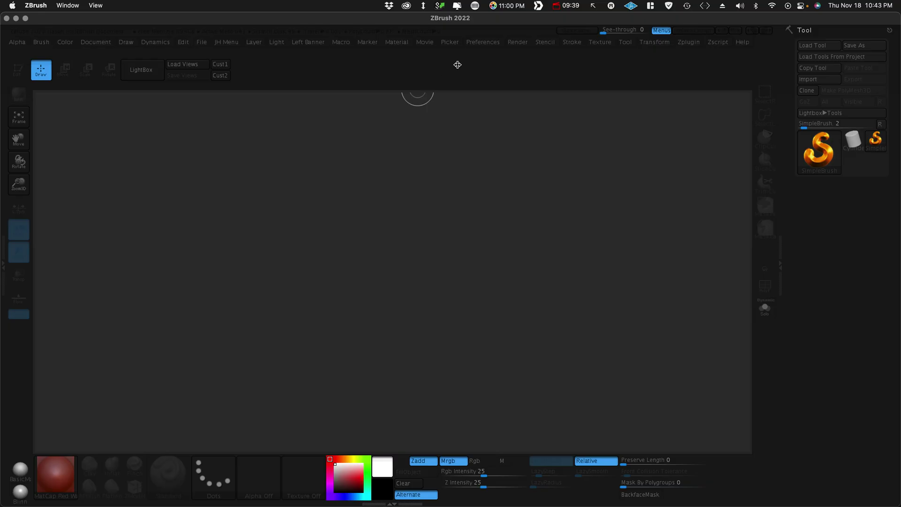
# Try changing the UI Buttons Size in the Interface section of the preferences.
pyautogui.click(495, 42)
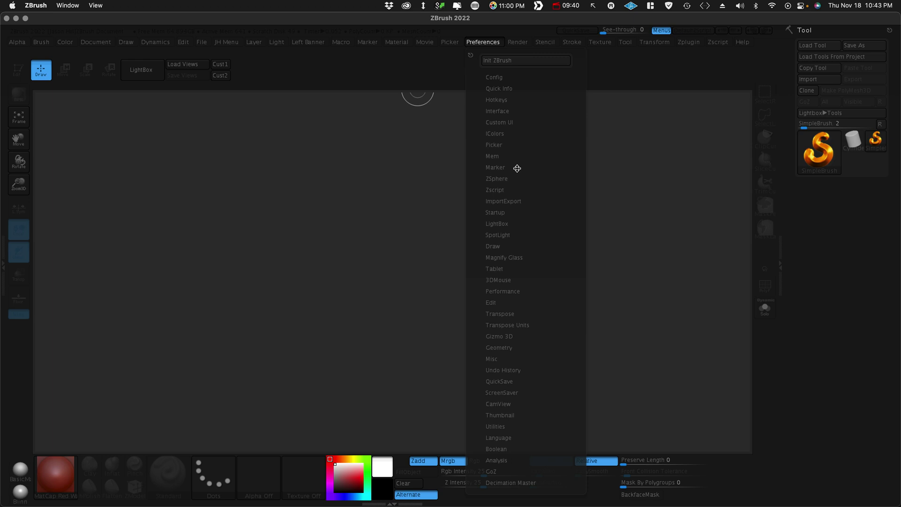
pyautogui.click(498, 111)
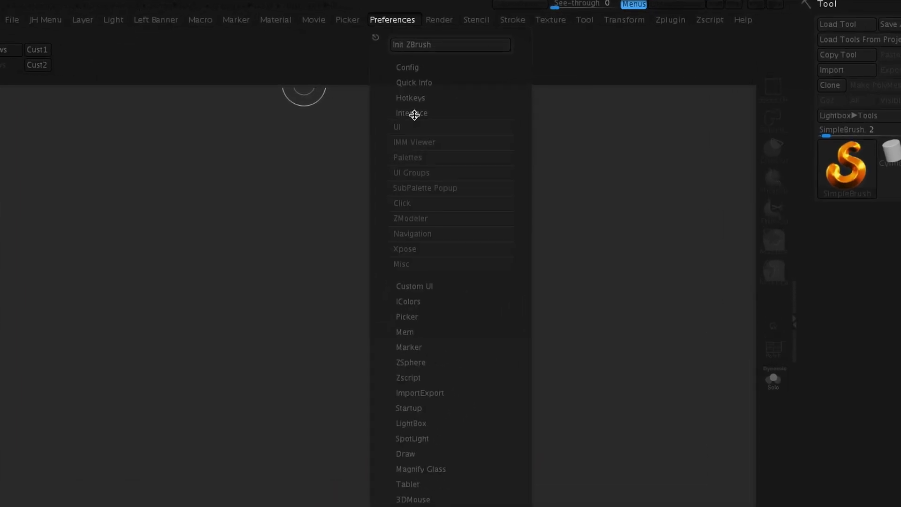
pyautogui.click(415, 126)
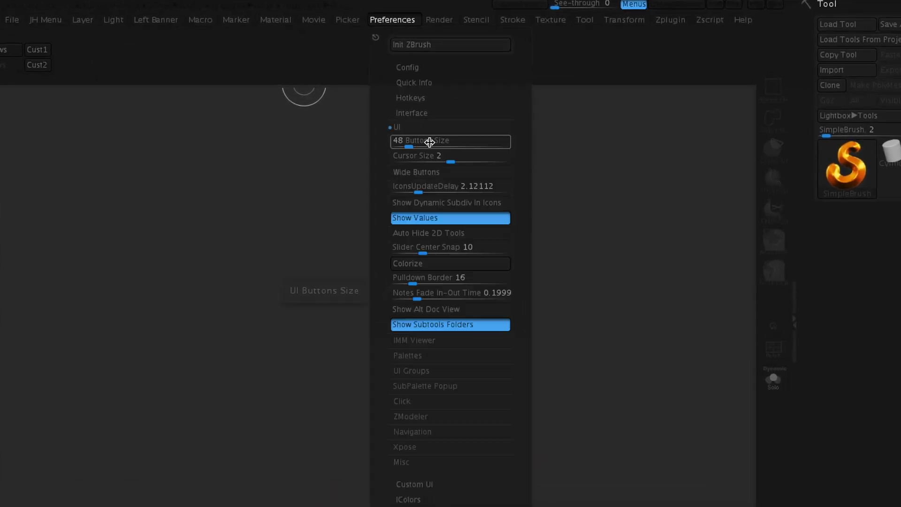
pyautogui.click(460, 143)
pyautogui.write('3')
pyautogui.press('Return')
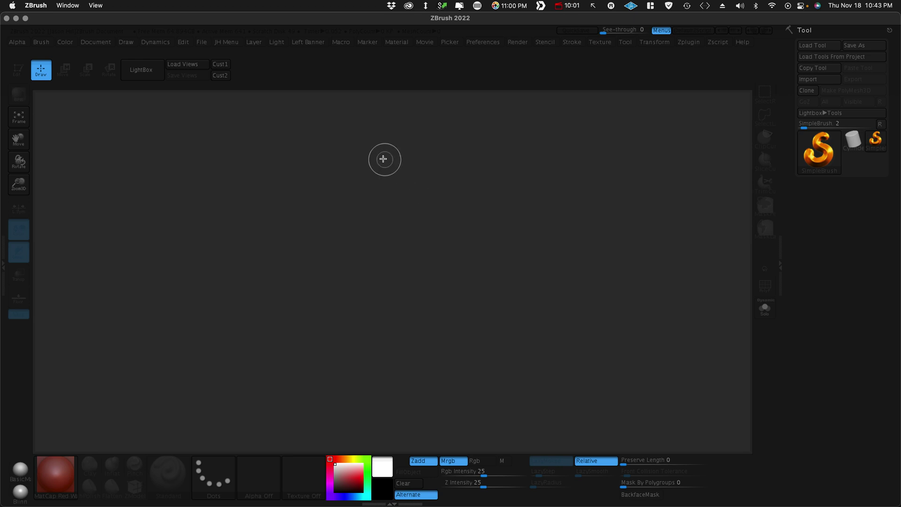
# Save the current document settings as the startup document.
pyautogui.click(104, 45)
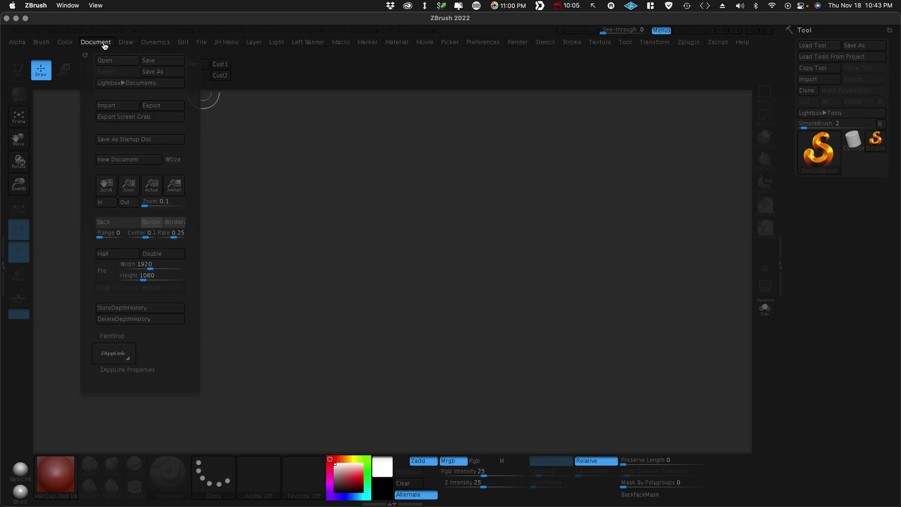
pyautogui.click(136, 139)
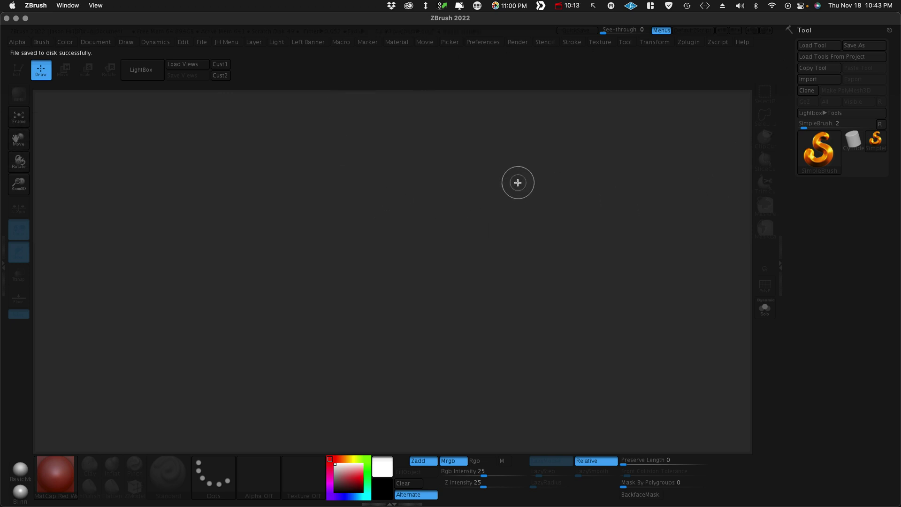
# Store the current interface configuration and return to the ZBrush 2022 folder in Finder.
pyautogui.hotkey('ctrl', 'shift', 'i')
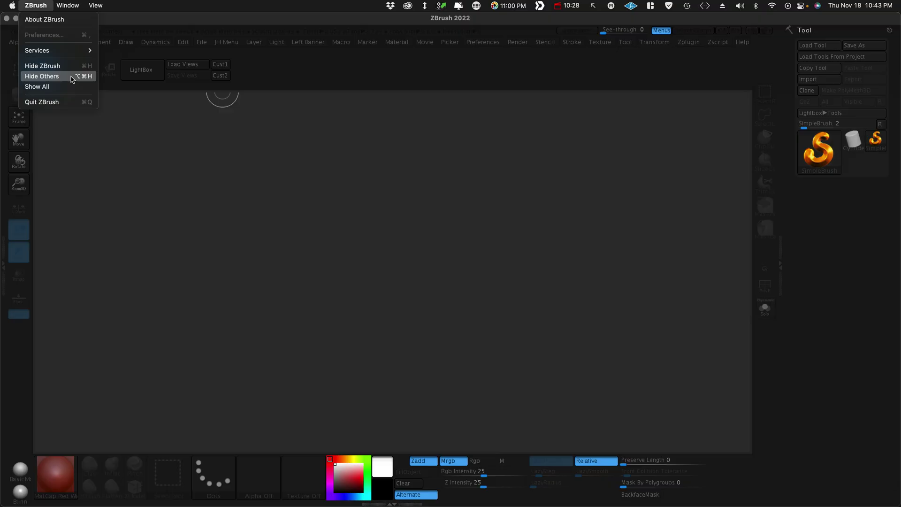
pyautogui.press('super+h')
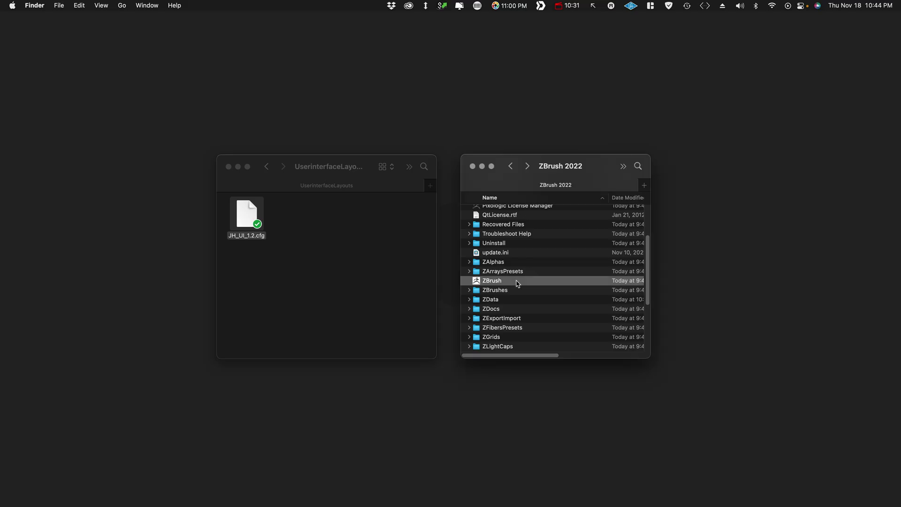
# Launch ZBrush from the ZBrush 2022 folder and switch its window to full screen.
pyautogui.doubleClick(517, 283)
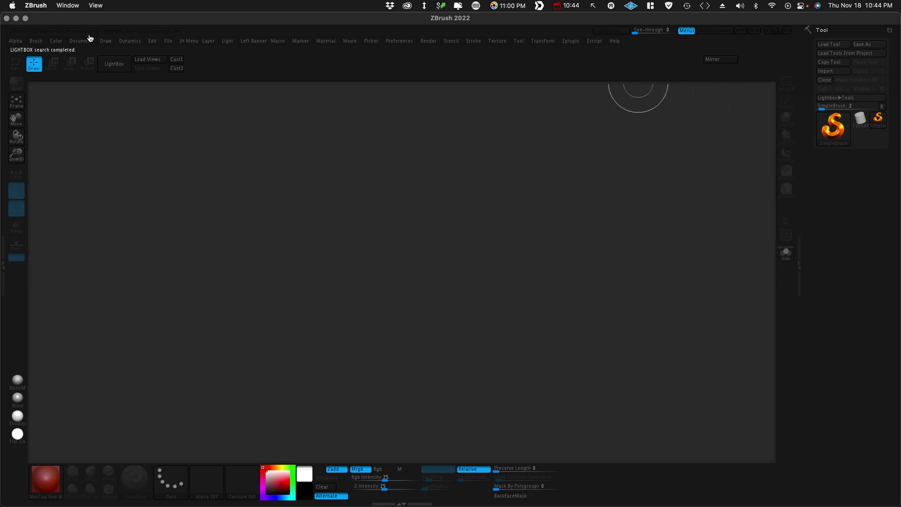
pyautogui.click(26, 19)
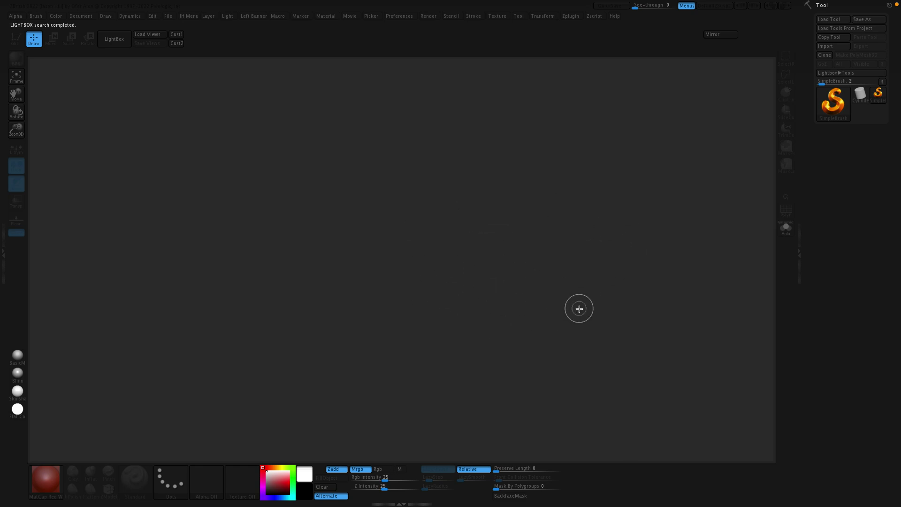
pyautogui.press('Tab')
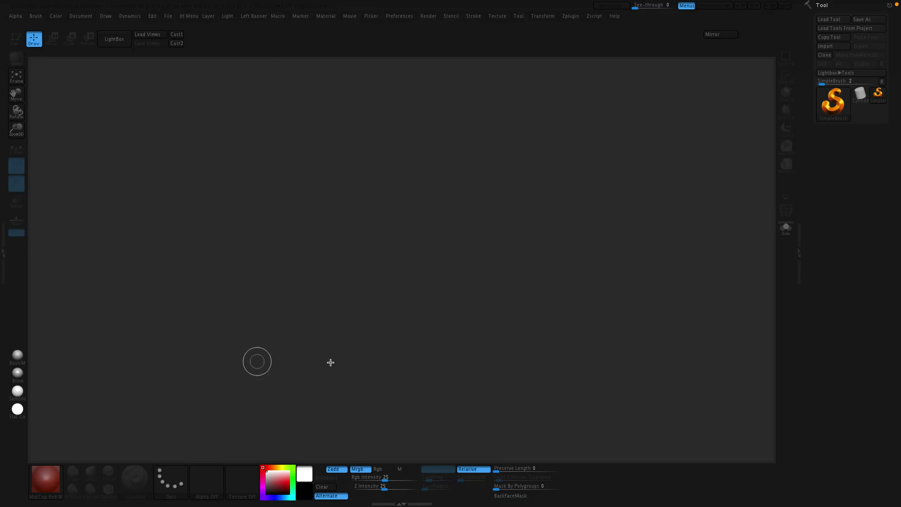
# Load the DefaultProject.ZPR sphere project from LightBox and switch to the Move brush.
pyautogui.click(116, 46)
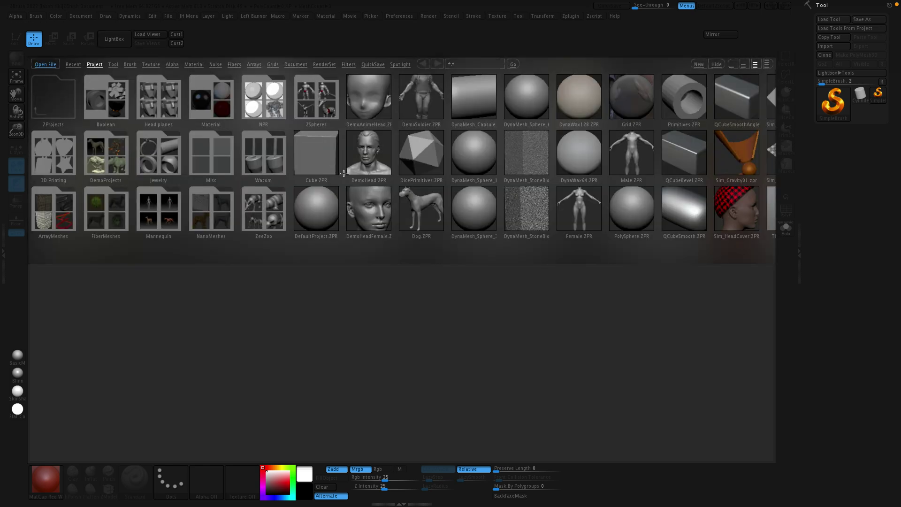
pyautogui.doubleClick(327, 207)
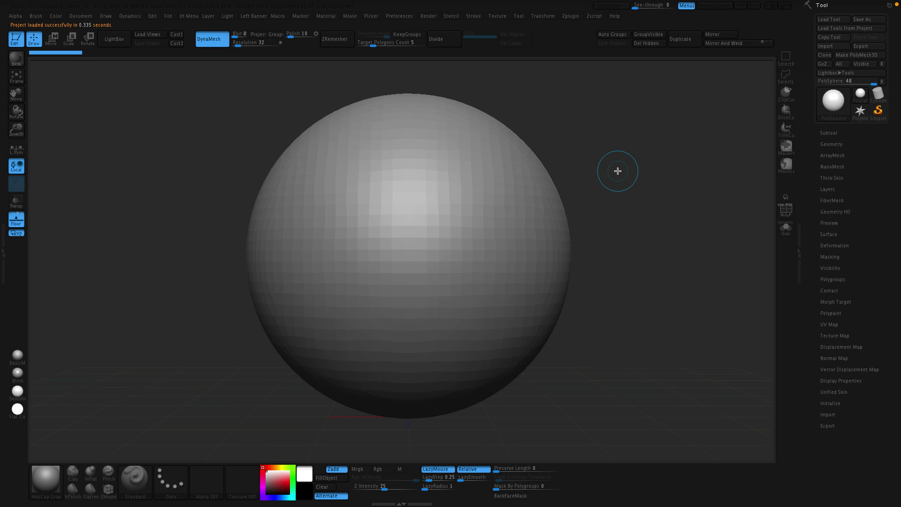
pyautogui.press('b')
pyautogui.press('m')
pyautogui.press('v')
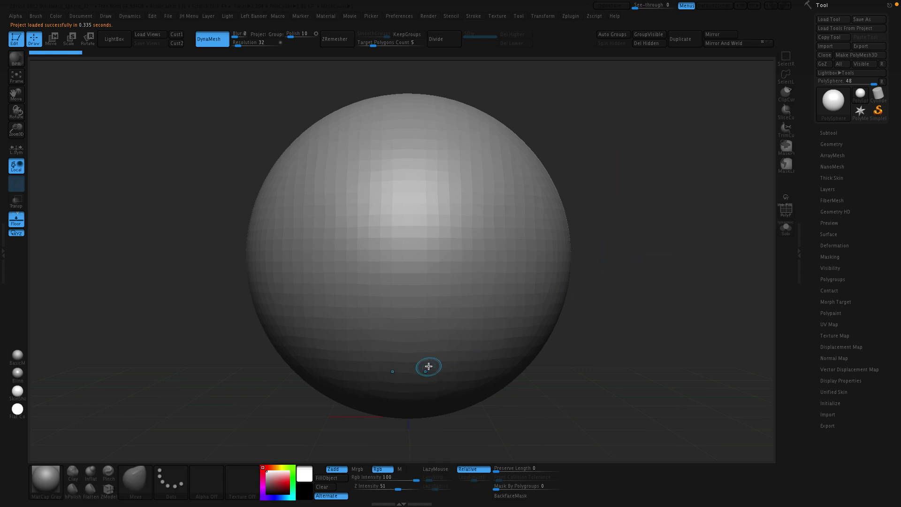
# Turn the floor grid under the sphere off and back on.
pyautogui.click(23, 220)
pyautogui.press('x')
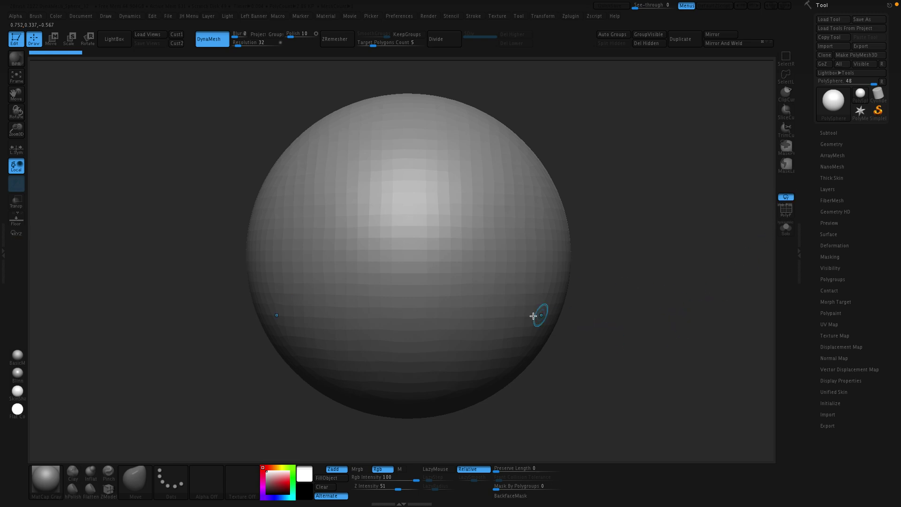
pyautogui.click(21, 222)
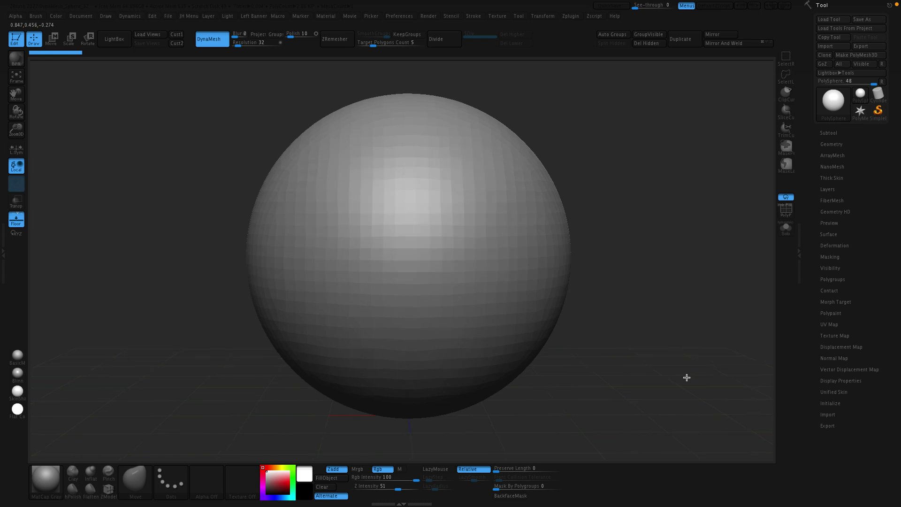
pyautogui.scroll(-2, 610, 368)
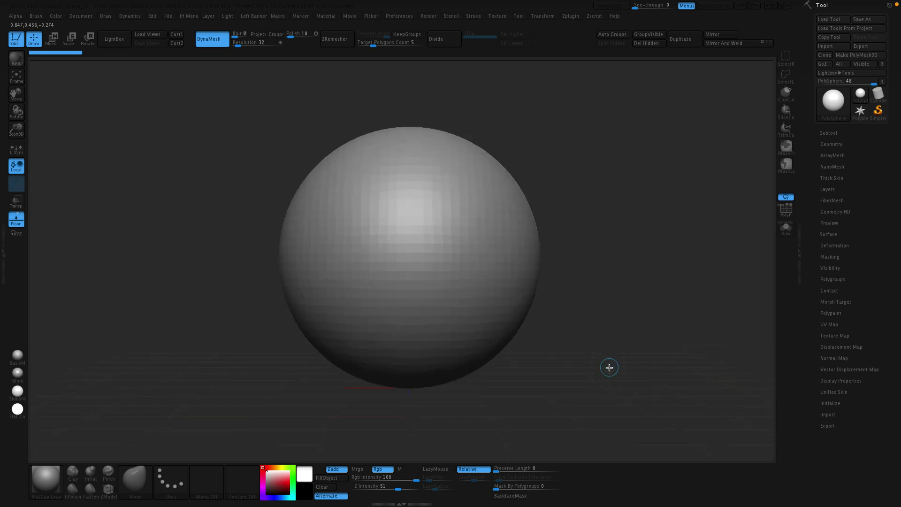
# Choose the DamStandard sculpting brush by its shortcut letters.
pyautogui.press('b')
pyautogui.press('d')
pyautogui.press('s')
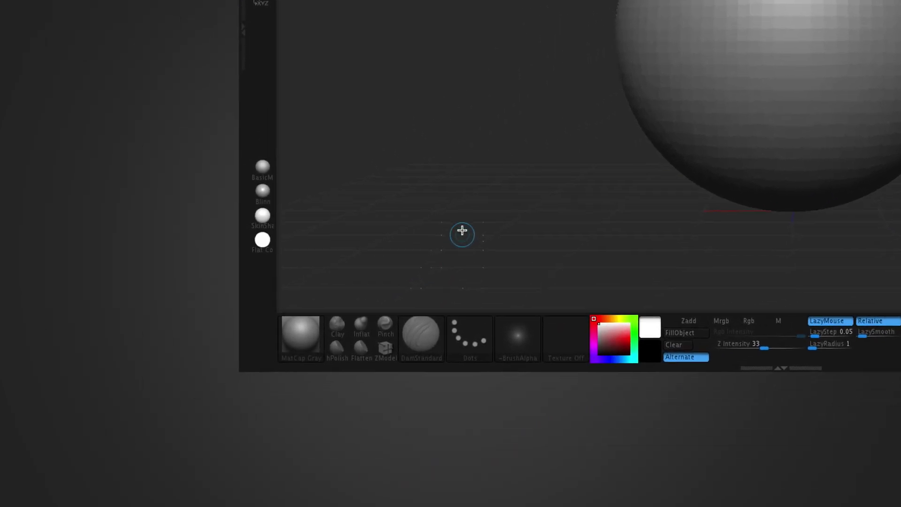
pyautogui.keyDown('ctrl'); pyautogui.moveTo(172, 350); pyautogui.dragTo(137, 431); pyautogui.keyUp('ctrl')
pyautogui.keyDown('ctrl'); pyautogui.moveTo(423, 249); pyautogui.dragTo(469, 252); pyautogui.keyUp('ctrl')
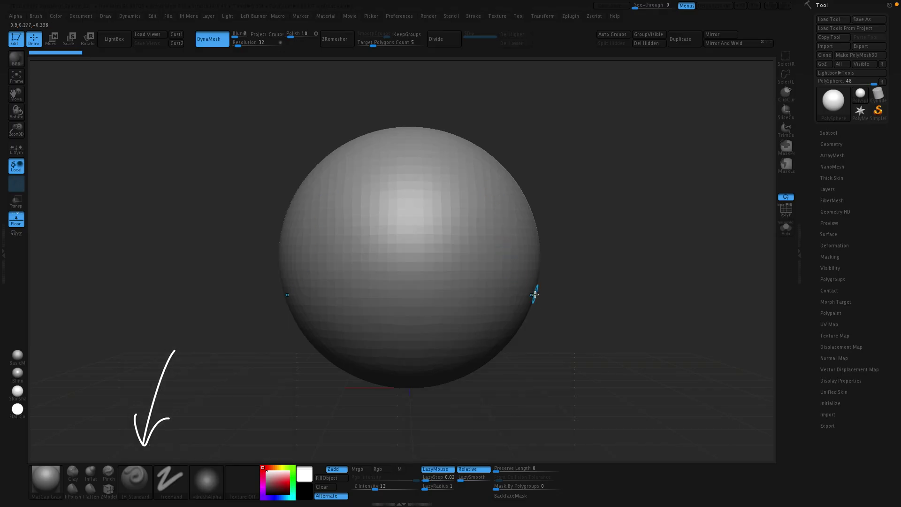
# Subdivide the sphere to SDiv 4 and sculpt mirrored diagonal strokes on its upper front with the JH_Standard brush.
pyautogui.hotkey('ctrl', 'd')
pyautogui.hotkey('ctrl', 'd')
pyautogui.hotkey('ctrl', 'd')
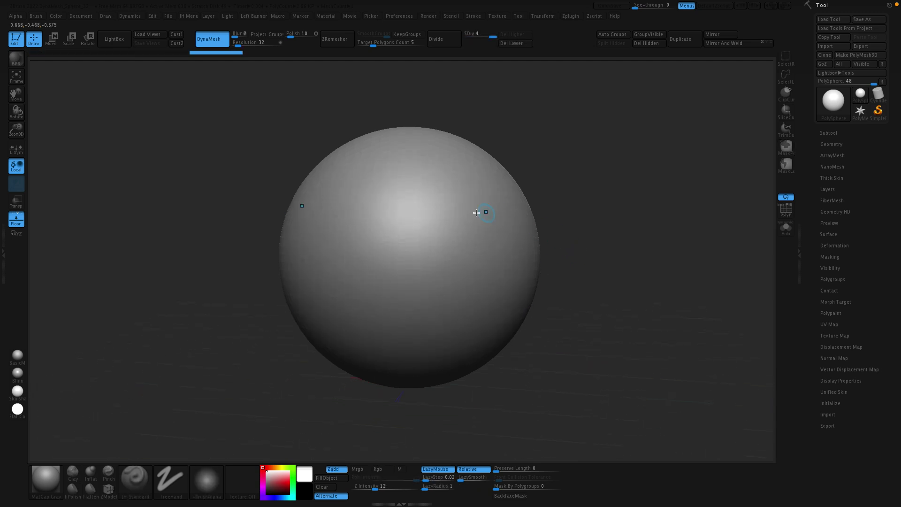
pyautogui.moveTo(478, 186); pyautogui.dragTo(450, 243)
pyautogui.scroll(3, 603, 233)
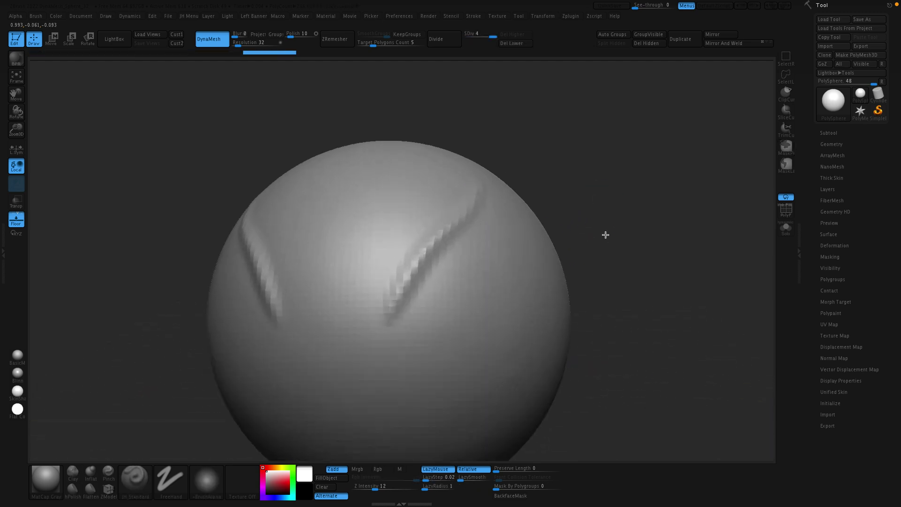
pyautogui.moveTo(472, 190)
pyautogui.mouseDown()
pyautogui.moveTo(400, 302)
pyautogui.moveTo(384, 351)
pyautogui.moveTo(491, 237)
pyautogui.mouseUp()
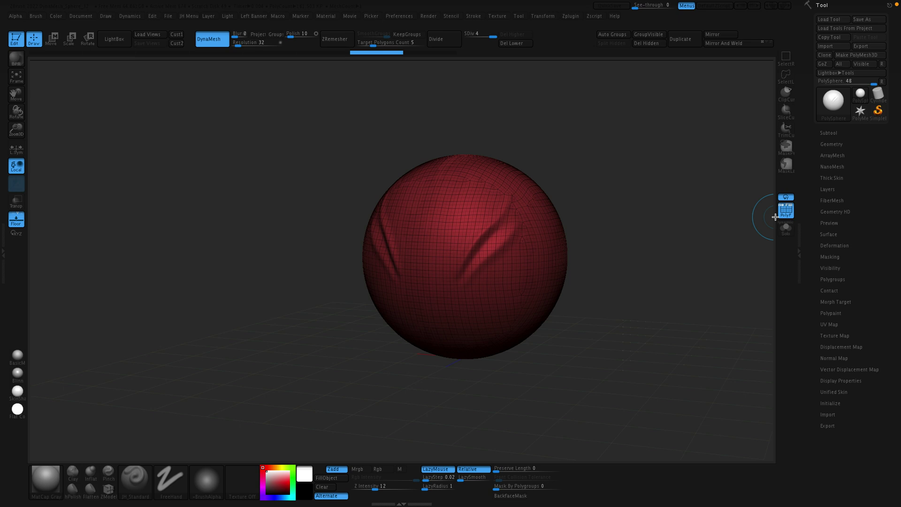
# Lower the sphere to subdivision level 1 and set the Subtool list's Visible Count to 12.
pyautogui.hotkey('shift', 'd')
pyautogui.hotkey('shift', 'd')
pyautogui.hotkey('shift', 'd')
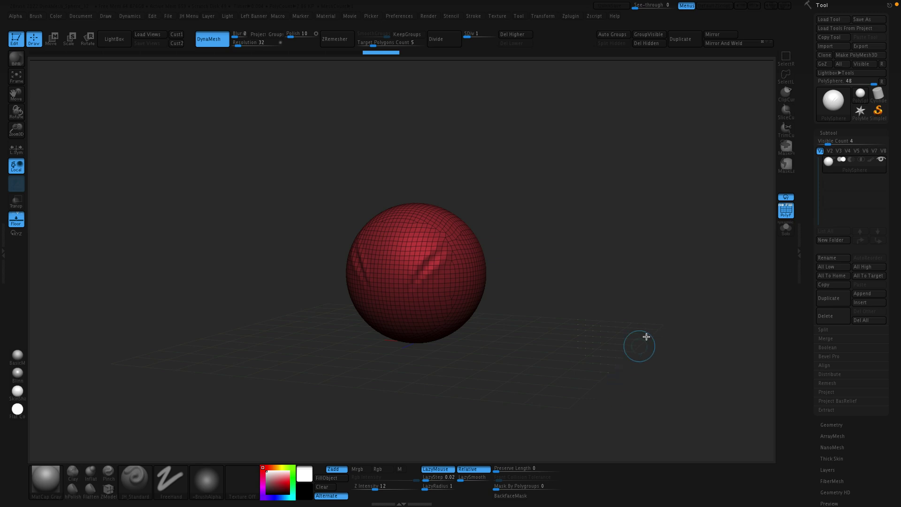
pyautogui.press('ctrl')
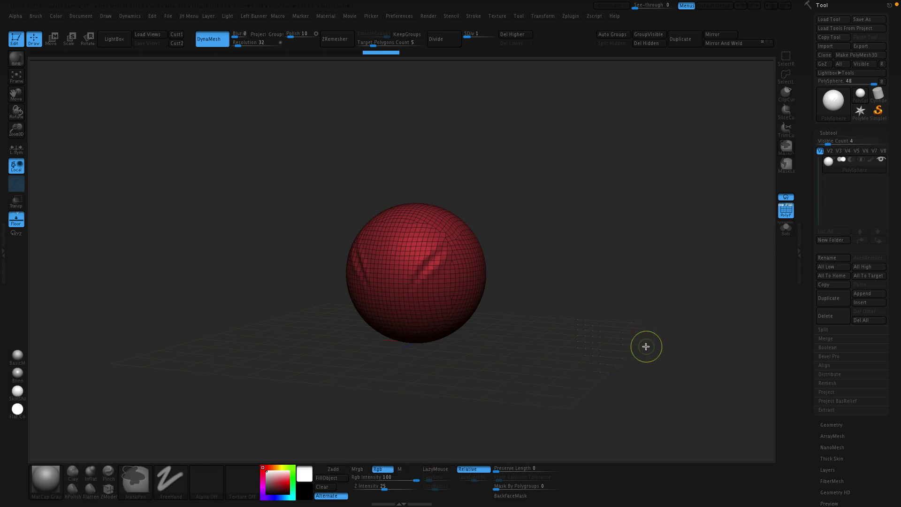
pyautogui.click(839, 141)
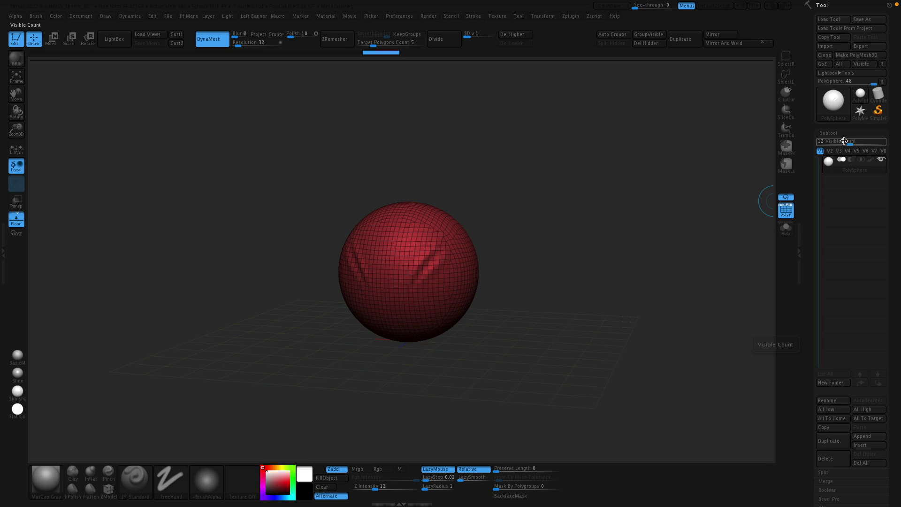
# Duplicate the selected sphere with the move gizmo, placing the copy up and to the left, and return to Draw mode.
pyautogui.click(83, 19)
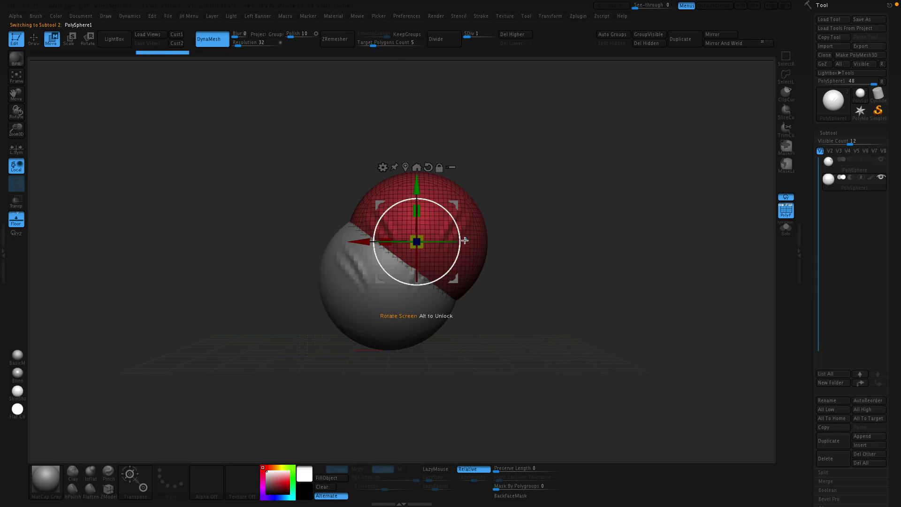
pyautogui.keyDown('ctrl'); pyautogui.moveTo(416, 242); pyautogui.dragTo(315, 155); pyautogui.keyUp('ctrl')
pyautogui.press('q')
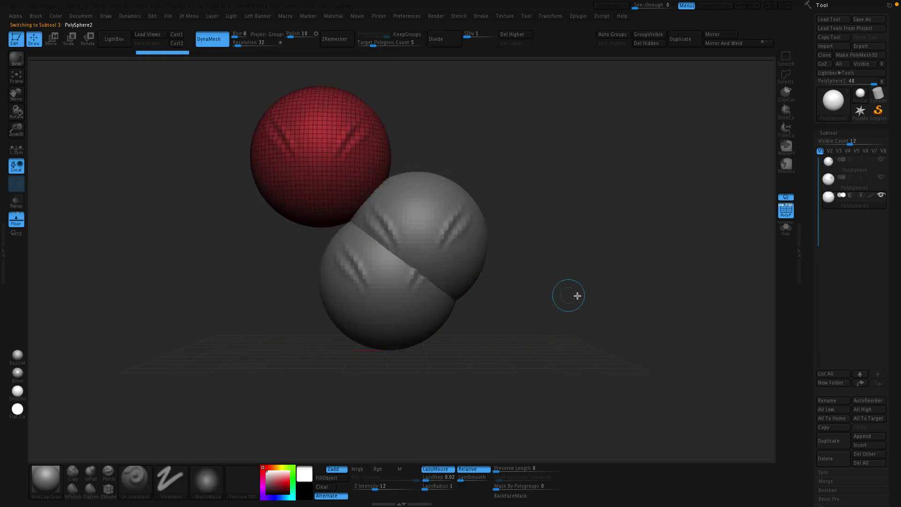
# Isolate the newest sphere with Solo, toggle its polyframe display off and on, and leave Solo mode.
pyautogui.moveTo(640, 324); pyautogui.dragTo(574, 352)
pyautogui.hotkey('ctrl', 'shift', 'f')
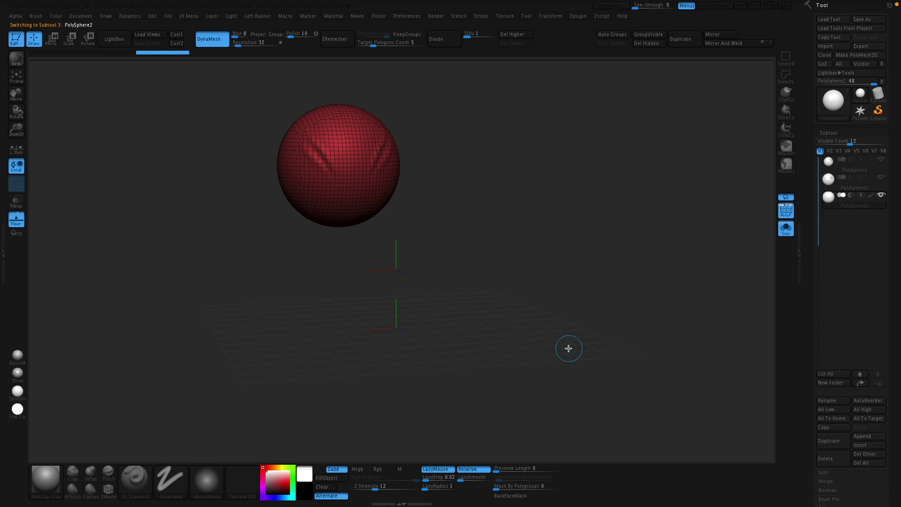
pyautogui.hotkey('shift', 'f')
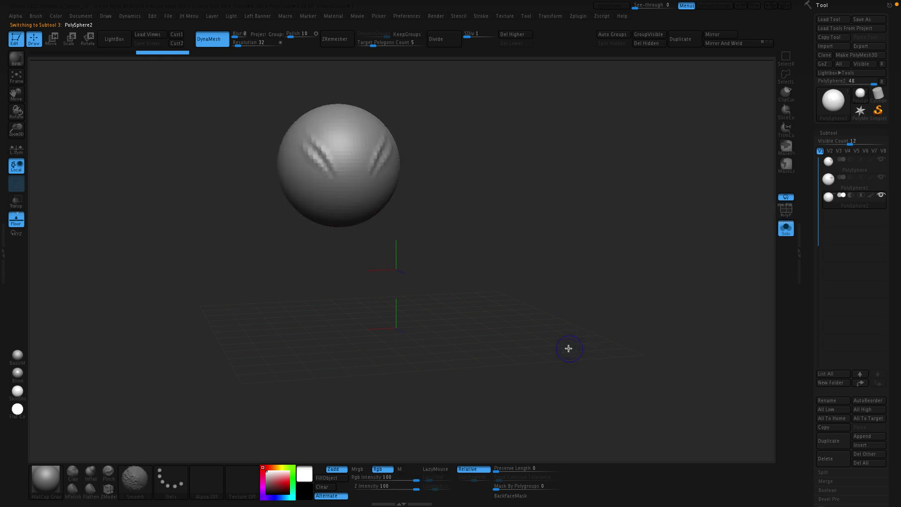
pyautogui.hotkey('shift', 'f')
pyautogui.hotkey('ctrl', 'shift', 'f')
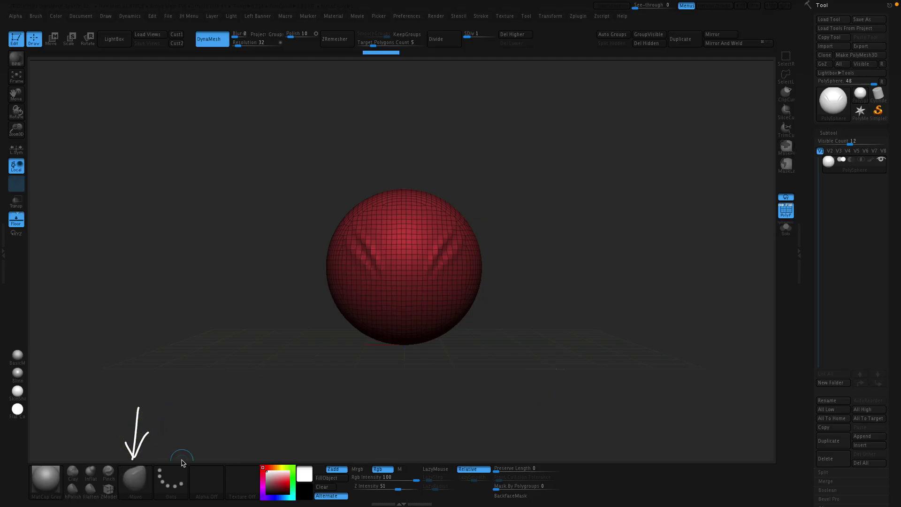
# Switch the active sculpting brush to DamStandard.
pyautogui.press('b')
pyautogui.press('d')
pyautogui.press('s')
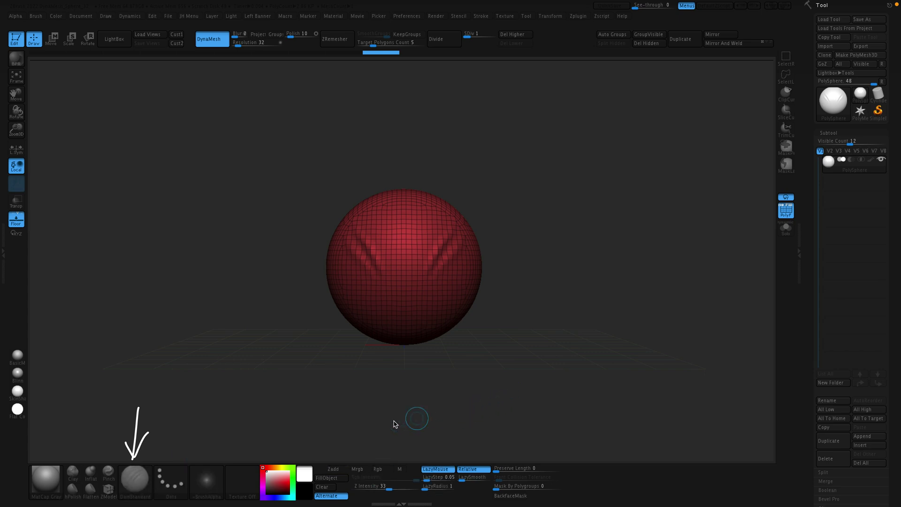
pyautogui.press('ctrl')
pyautogui.keyDown('ctrl'); pyautogui.moveTo(55, 436); pyautogui.dragTo(568, 436); pyautogui.keyUp('ctrl')
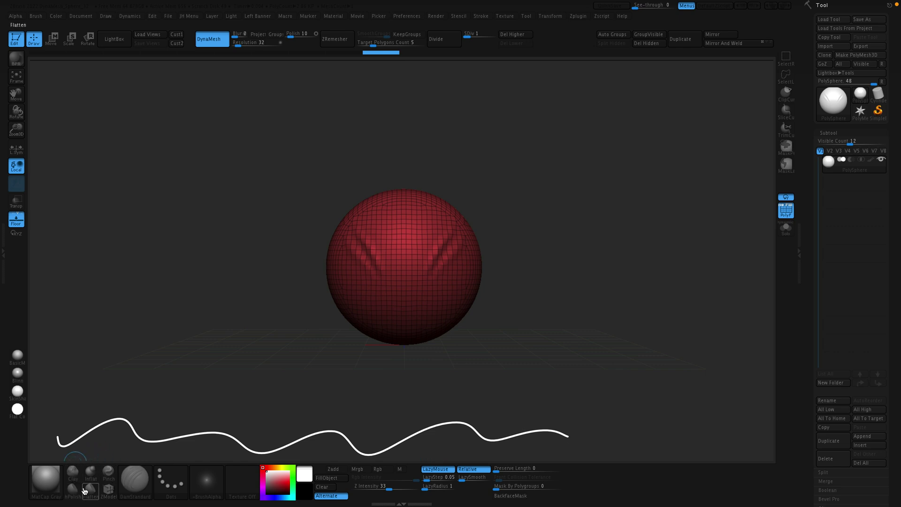
pyautogui.moveTo(105, 449)
pyautogui.keyDown('ctrl'); pyautogui.mouseDown()
pyautogui.moveTo(55, 449)
pyautogui.moveTo(54, 493)
pyautogui.moveTo(74, 502)
pyautogui.moveTo(123, 490)
pyautogui.moveTo(103, 446)
pyautogui.mouseUp(); pyautogui.keyUp('ctrl')
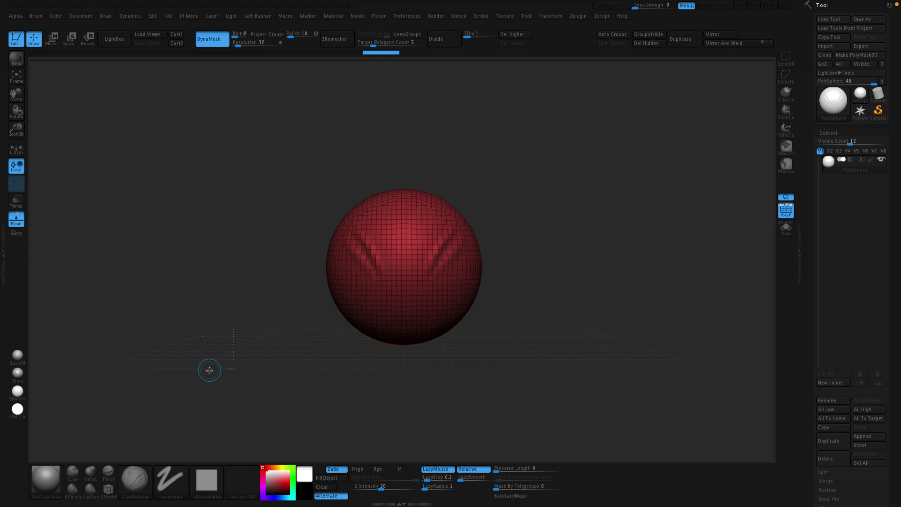
# Activate the Move brush, filter the brush palette to names starting with F, and close it without choosing another brush.
pyautogui.press('b')
pyautogui.press('m')
pyautogui.press('v')
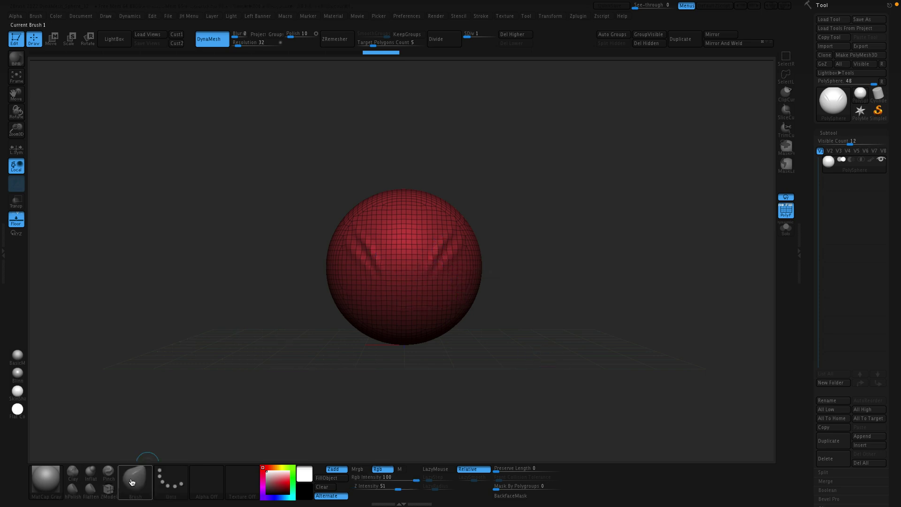
pyautogui.press('b')
pyautogui.press('f')
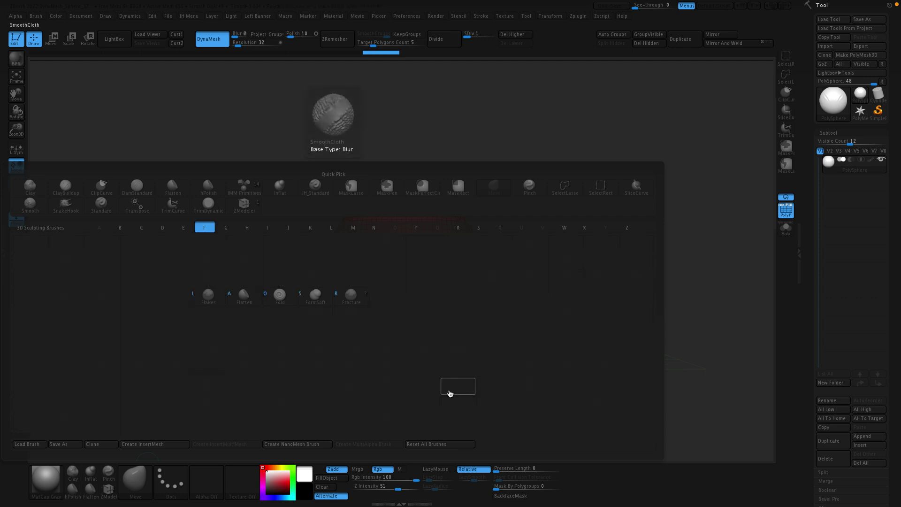
pyautogui.press('Escape')
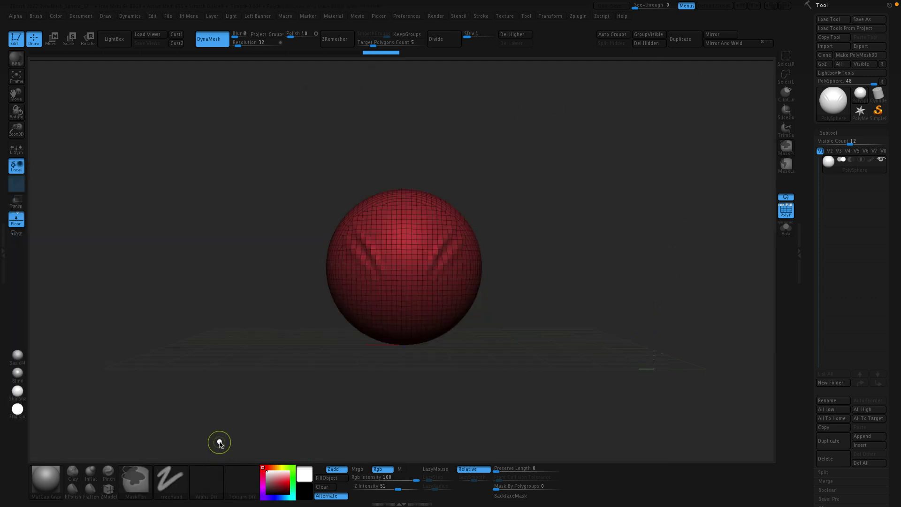
pyautogui.moveTo(221, 439); pyautogui.dragTo(342, 428)
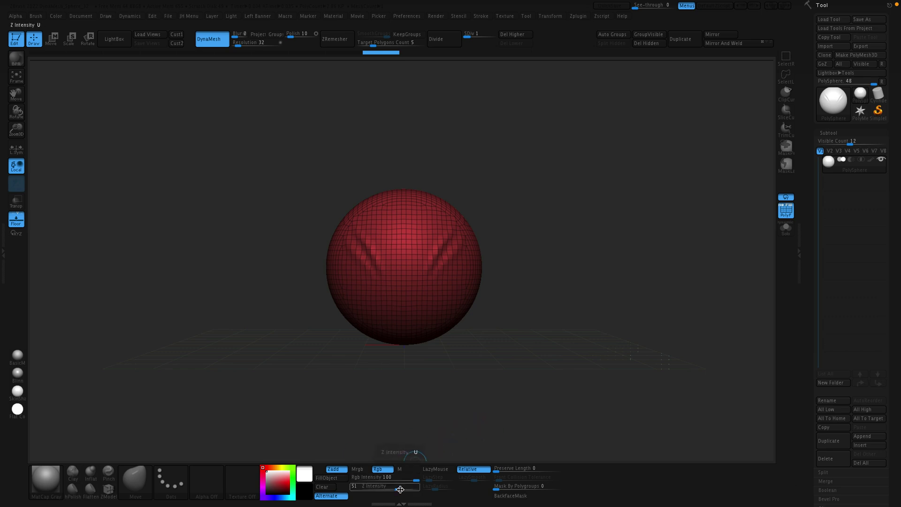
pyautogui.moveTo(442, 419); pyautogui.dragTo(462, 438)
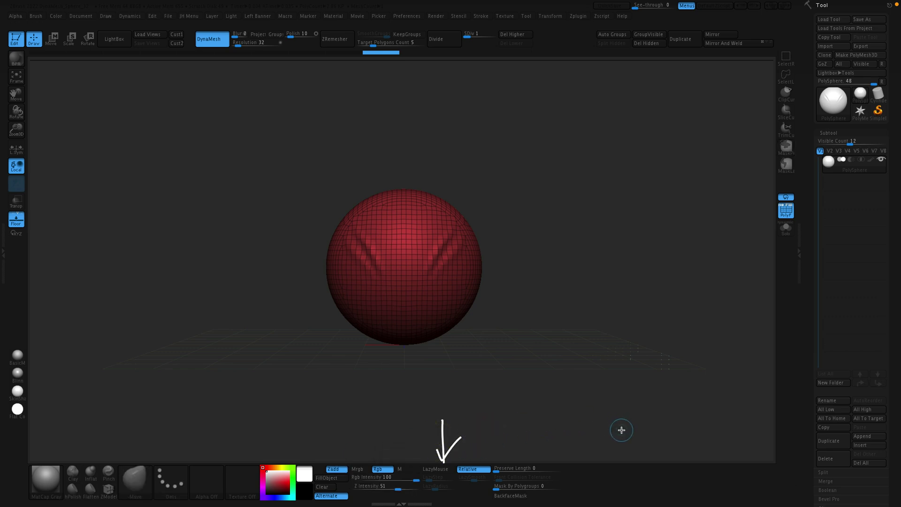
pyautogui.press('ctrl')
pyautogui.moveTo(523, 432)
pyautogui.keyDown('ctrl'); pyautogui.mouseDown()
pyautogui.moveTo(518, 457)
pyautogui.moveTo(537, 444)
pyautogui.mouseUp(); pyautogui.keyUp('ctrl')
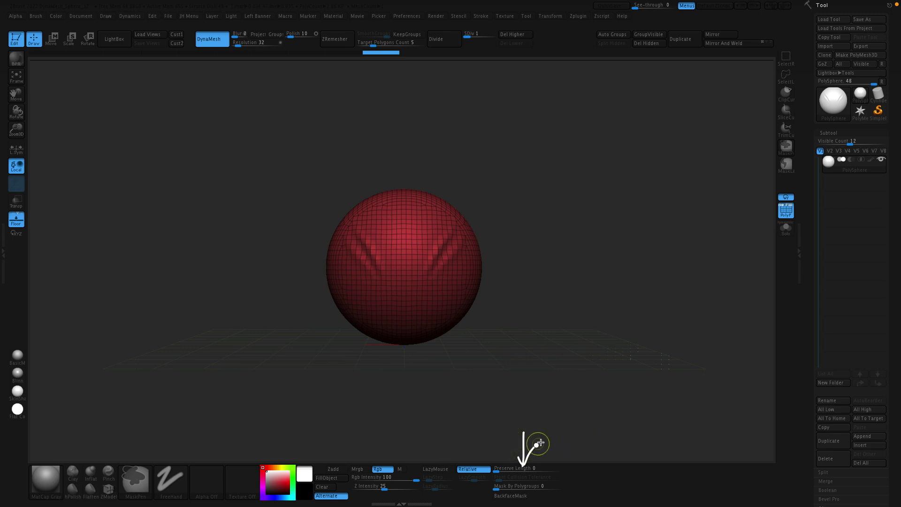
pyautogui.press('ctrl')
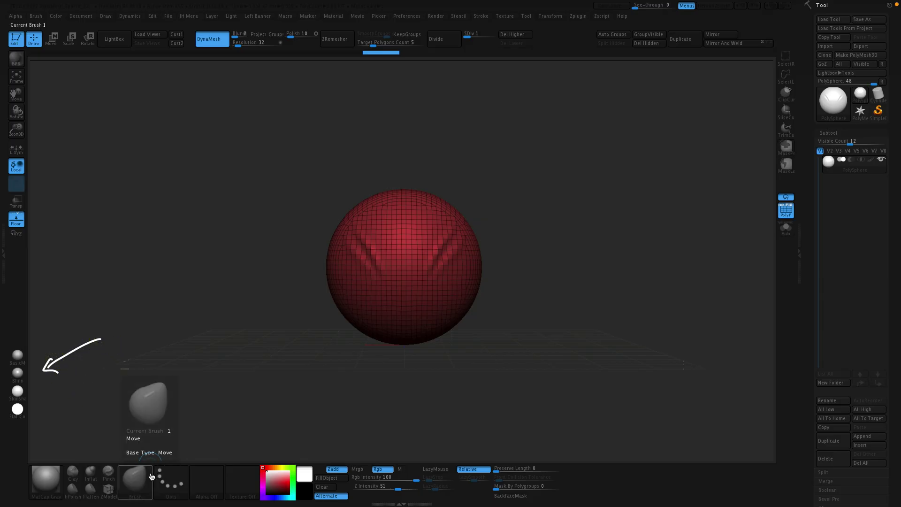
pyautogui.press('ctrl')
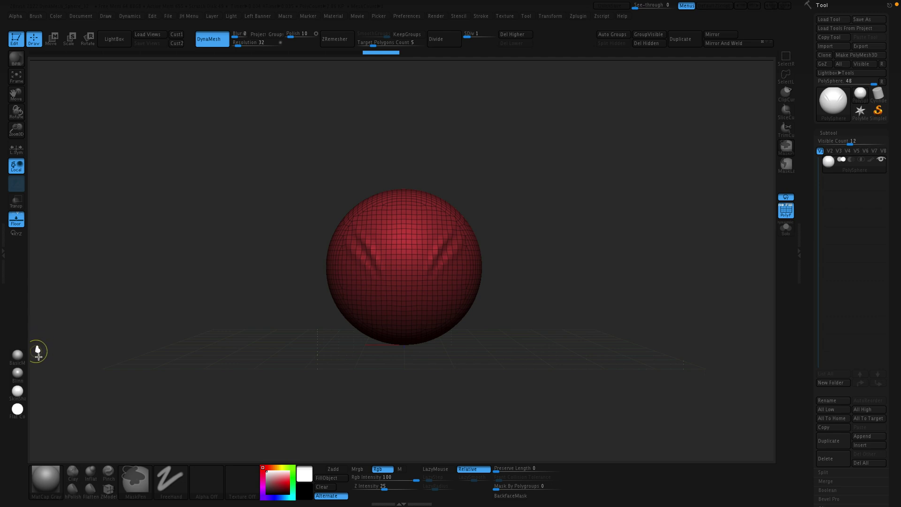
pyautogui.moveTo(36, 348)
pyautogui.mouseDown()
pyautogui.moveTo(48, 375)
pyautogui.moveTo(43, 395)
pyautogui.mouseUp()
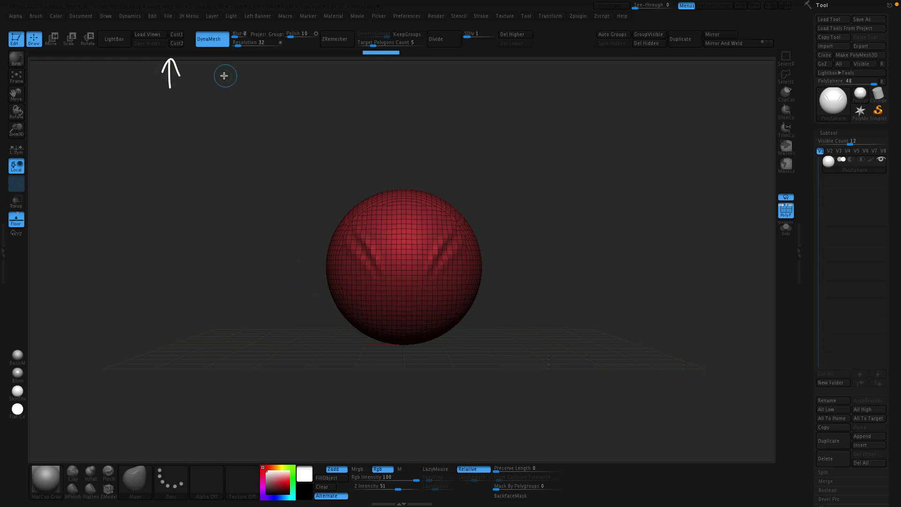
pyautogui.press('ctrl')
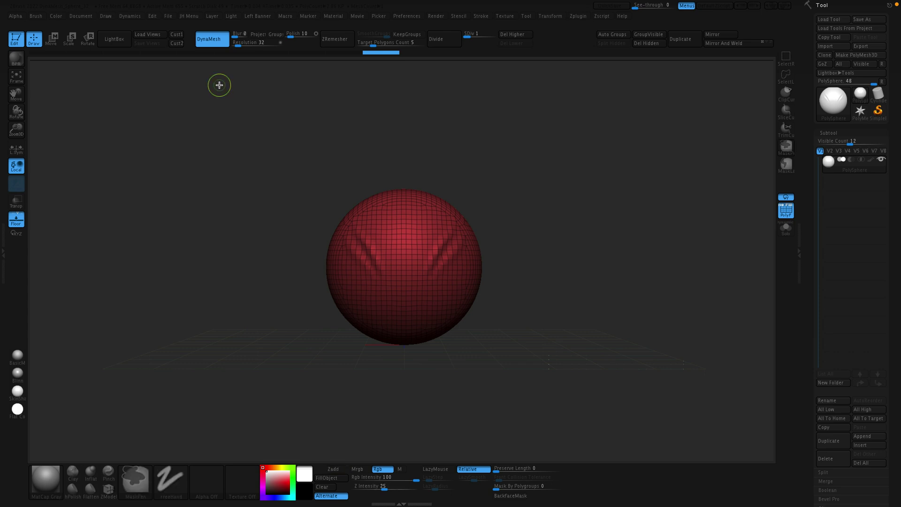
pyautogui.moveTo(204, 87)
pyautogui.mouseDown()
pyautogui.moveTo(447, 85)
pyautogui.moveTo(469, 76)
pyautogui.moveTo(458, 103)
pyautogui.mouseUp()
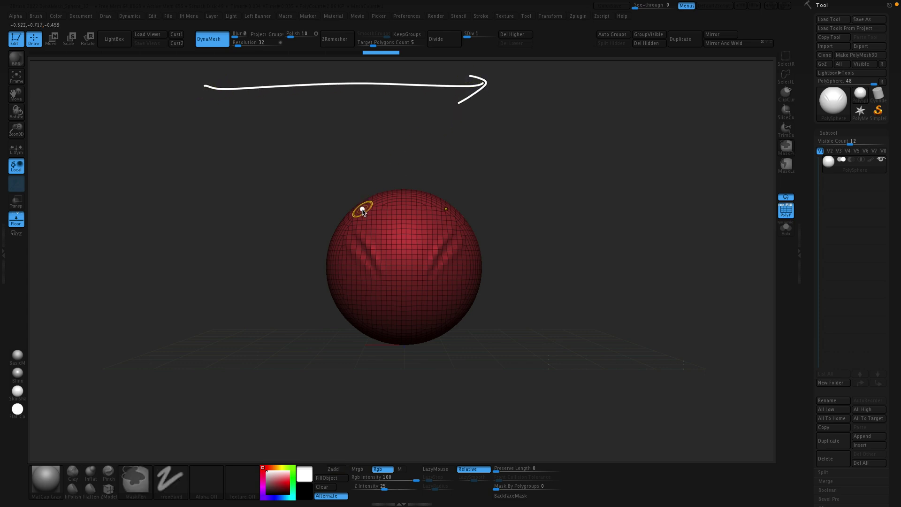
pyautogui.press('ctrl')
pyautogui.moveTo(215, 64)
pyautogui.mouseDown()
pyautogui.moveTo(220, 85)
pyautogui.moveTo(235, 88)
pyautogui.mouseUp()
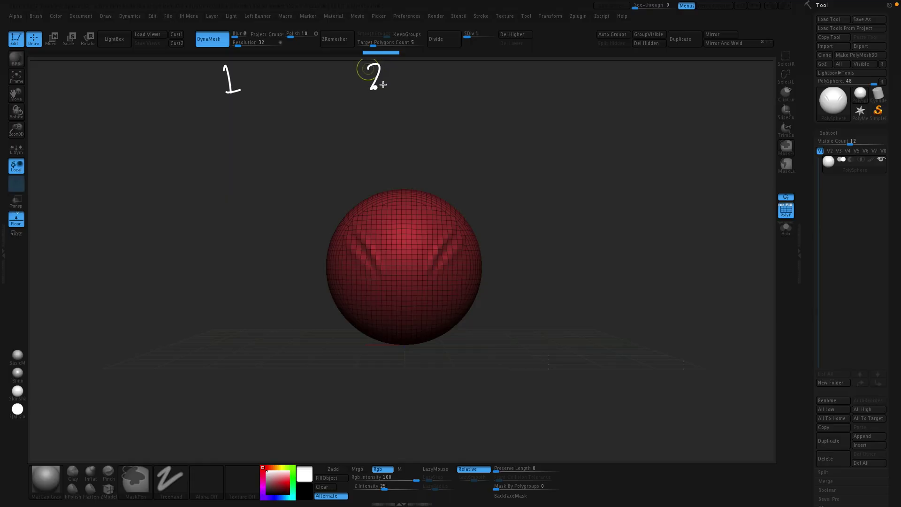
pyautogui.press('ctrl')
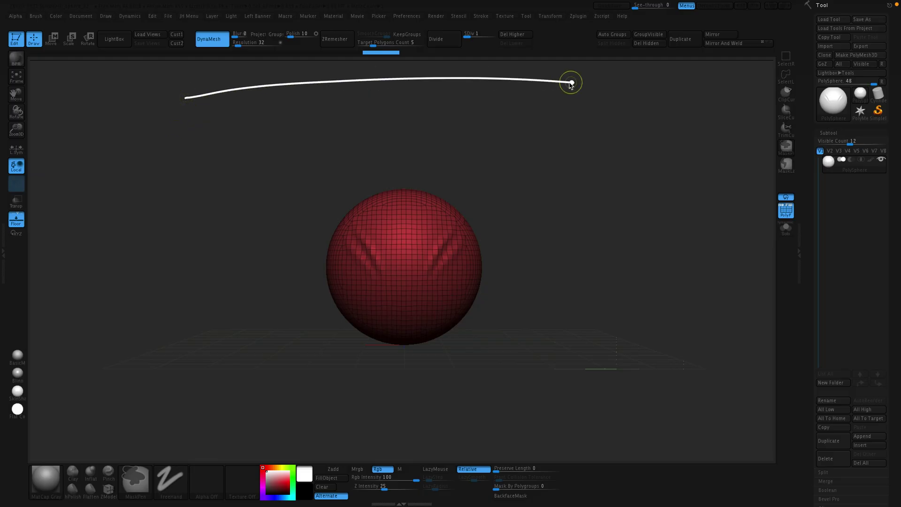
pyautogui.press('Escape')
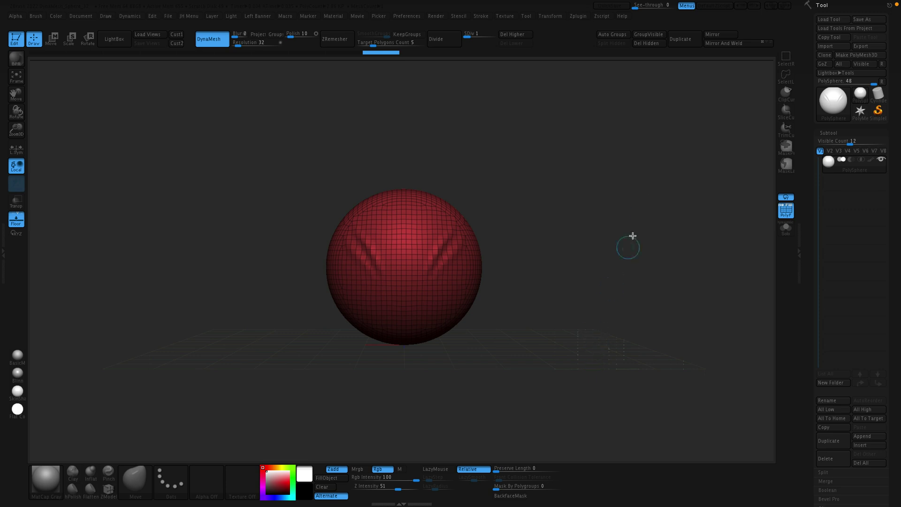
pyautogui.moveTo(599, 70); pyautogui.dragTo(768, 88)
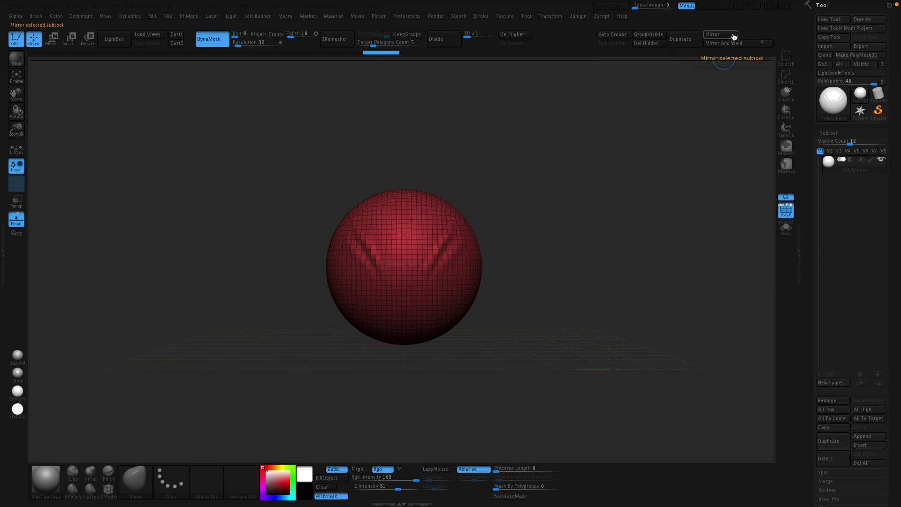
# Examine where the mirroring commands are found, in the SubTool Master plugin and in the tool's Deformation settings.
pyautogui.click(577, 17)
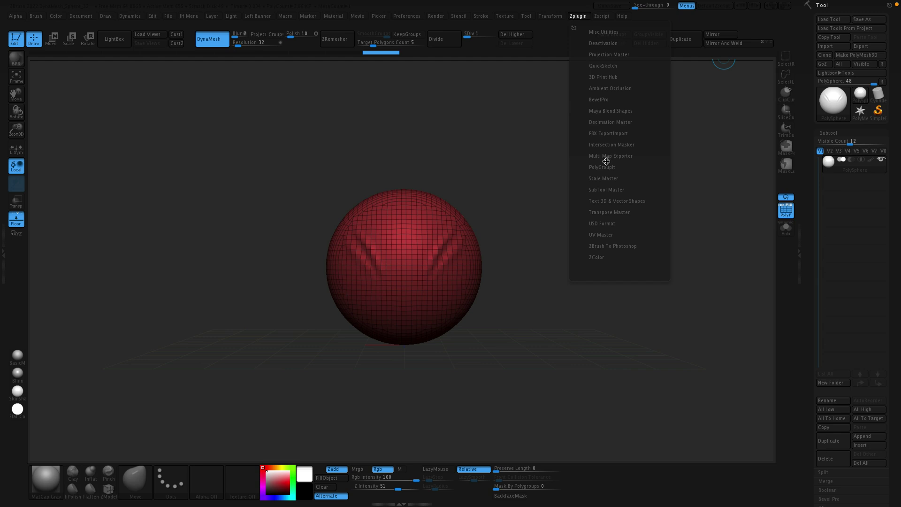
pyautogui.click(607, 189)
pyautogui.click(613, 234)
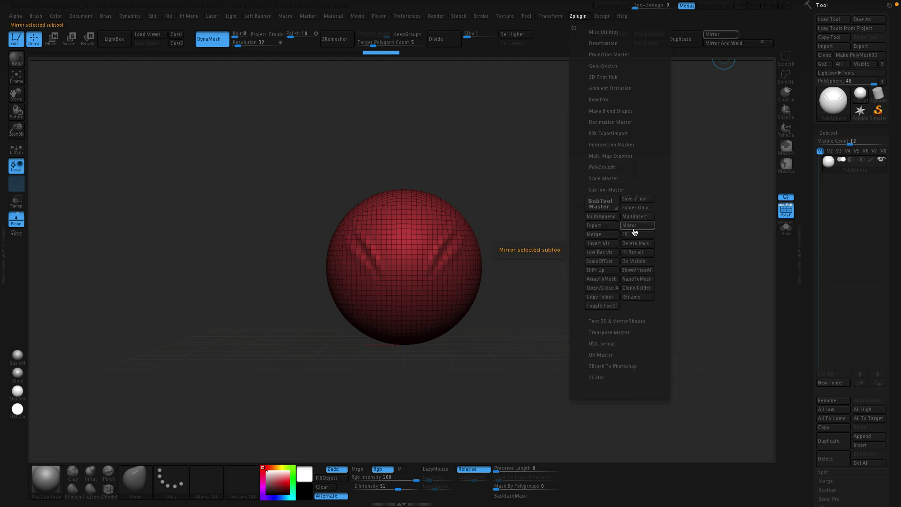
pyautogui.scroll(-10, 889, 212)
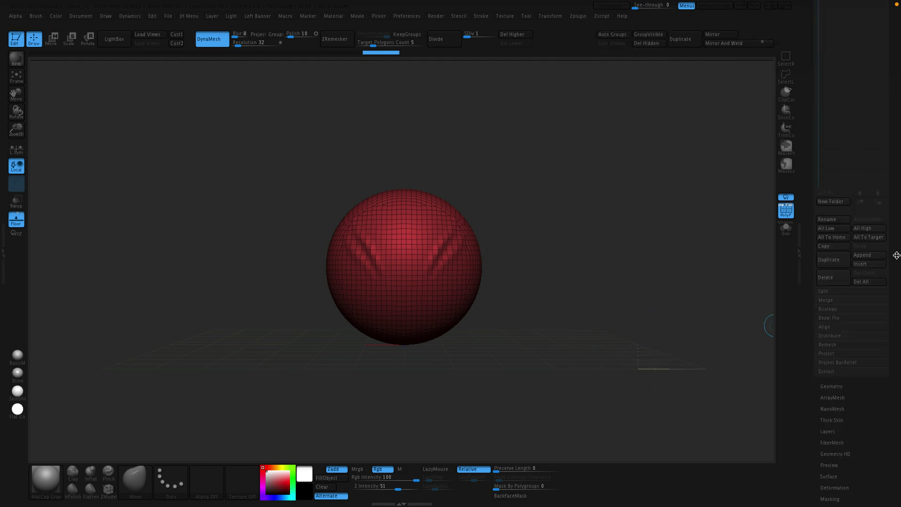
pyautogui.click(830, 232)
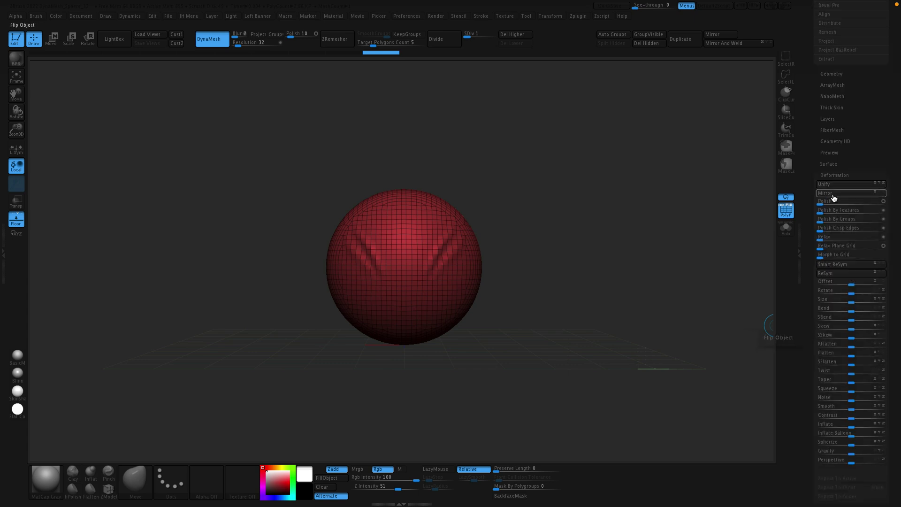
pyautogui.click(832, 197)
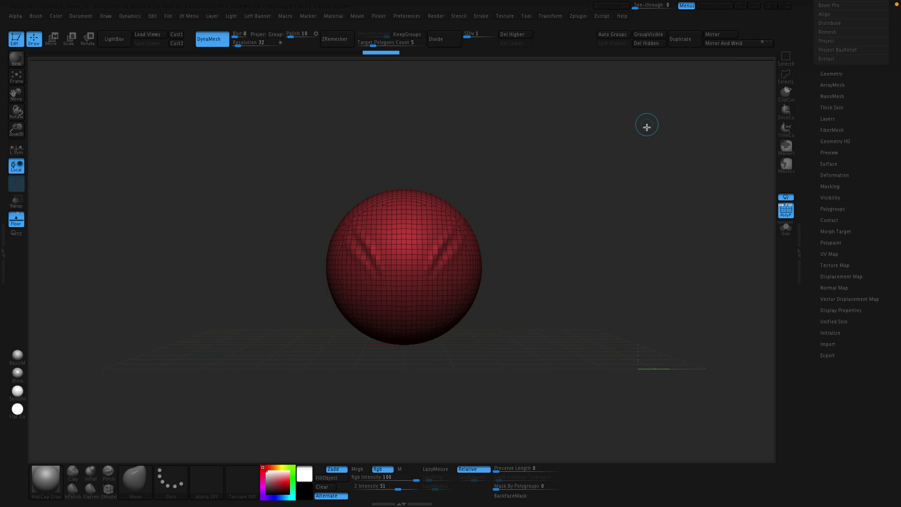
pyautogui.keyDown('alt'); pyautogui.moveTo(646, 125); pyautogui.dragTo(645, 162); pyautogui.keyUp('alt')
pyautogui.keyDown('alt'); pyautogui.moveTo(650, 293); pyautogui.dragTo(635, 322); pyautogui.keyUp('alt')
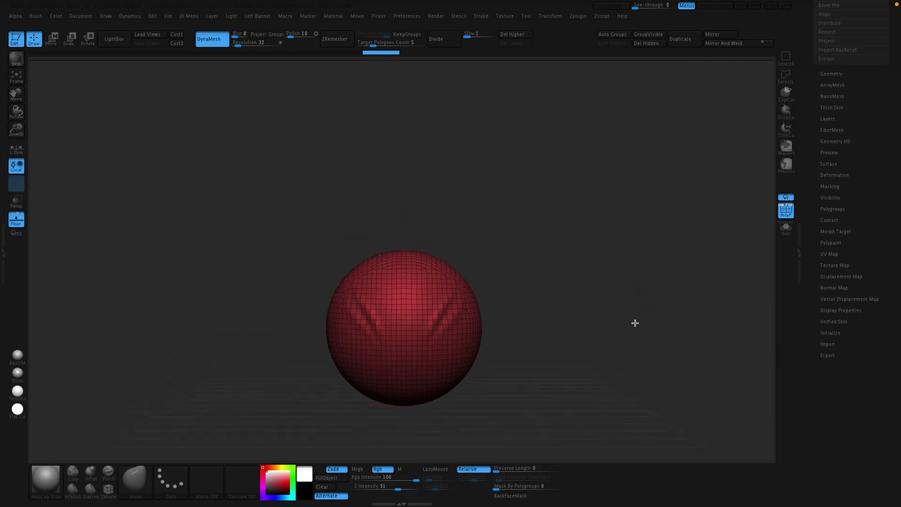